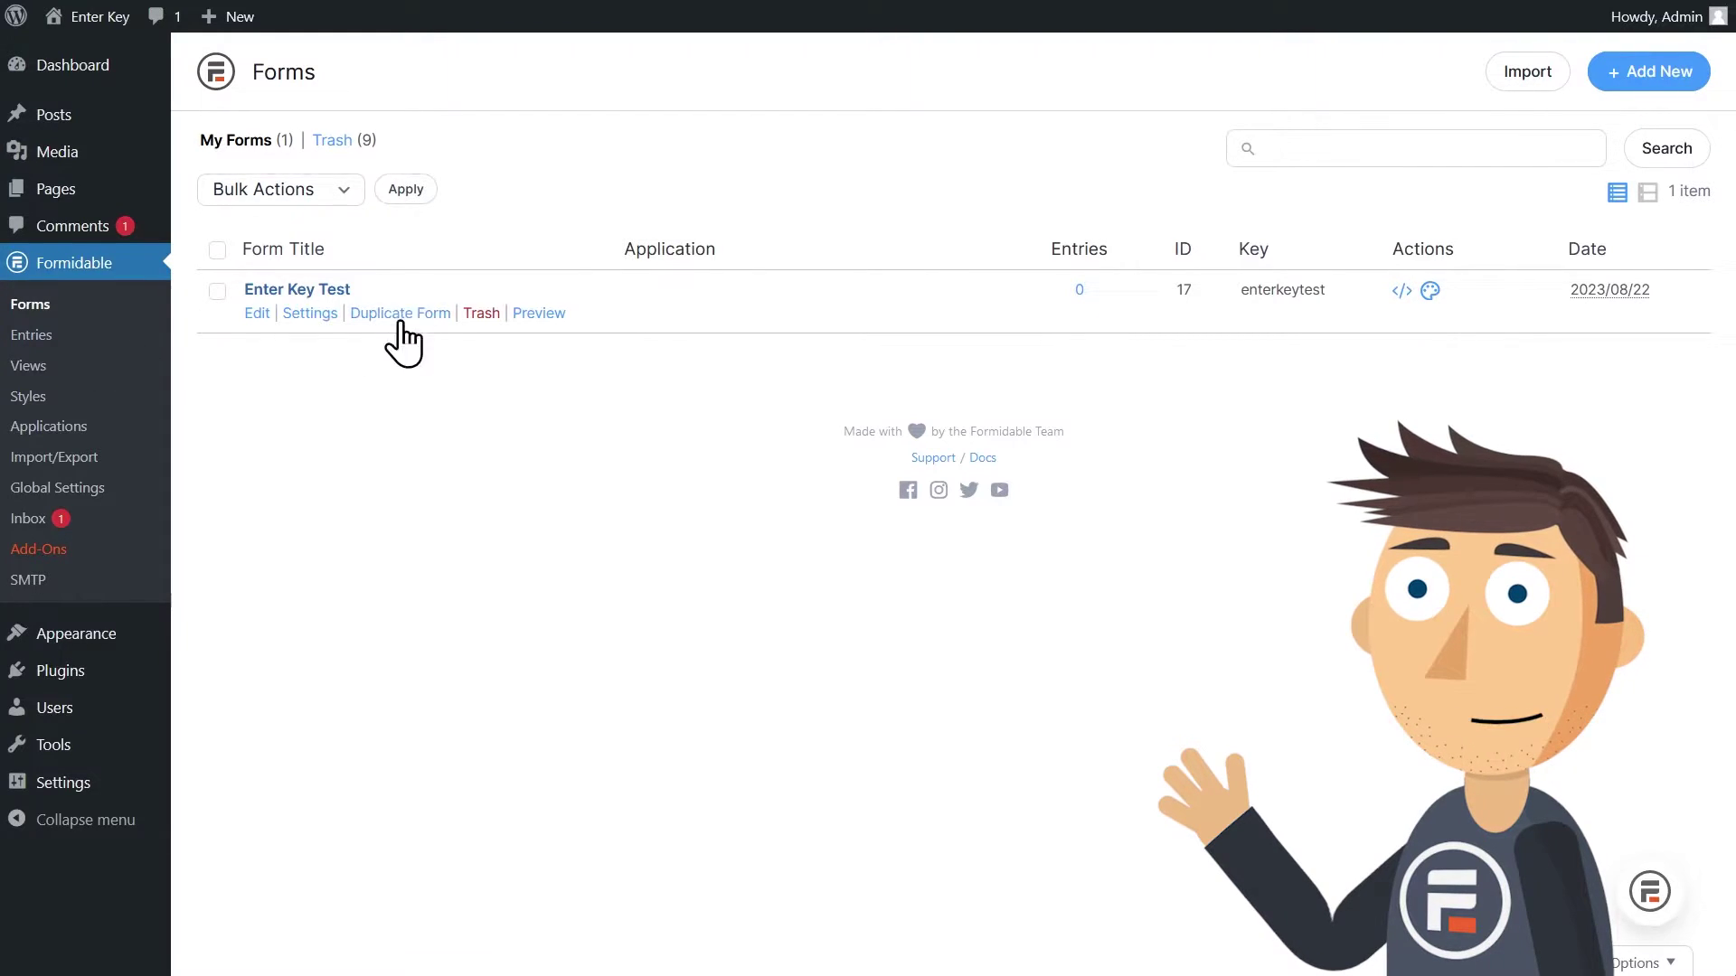
Open the Enter Key Test form and preview it on a blank page
left_click(330, 291)
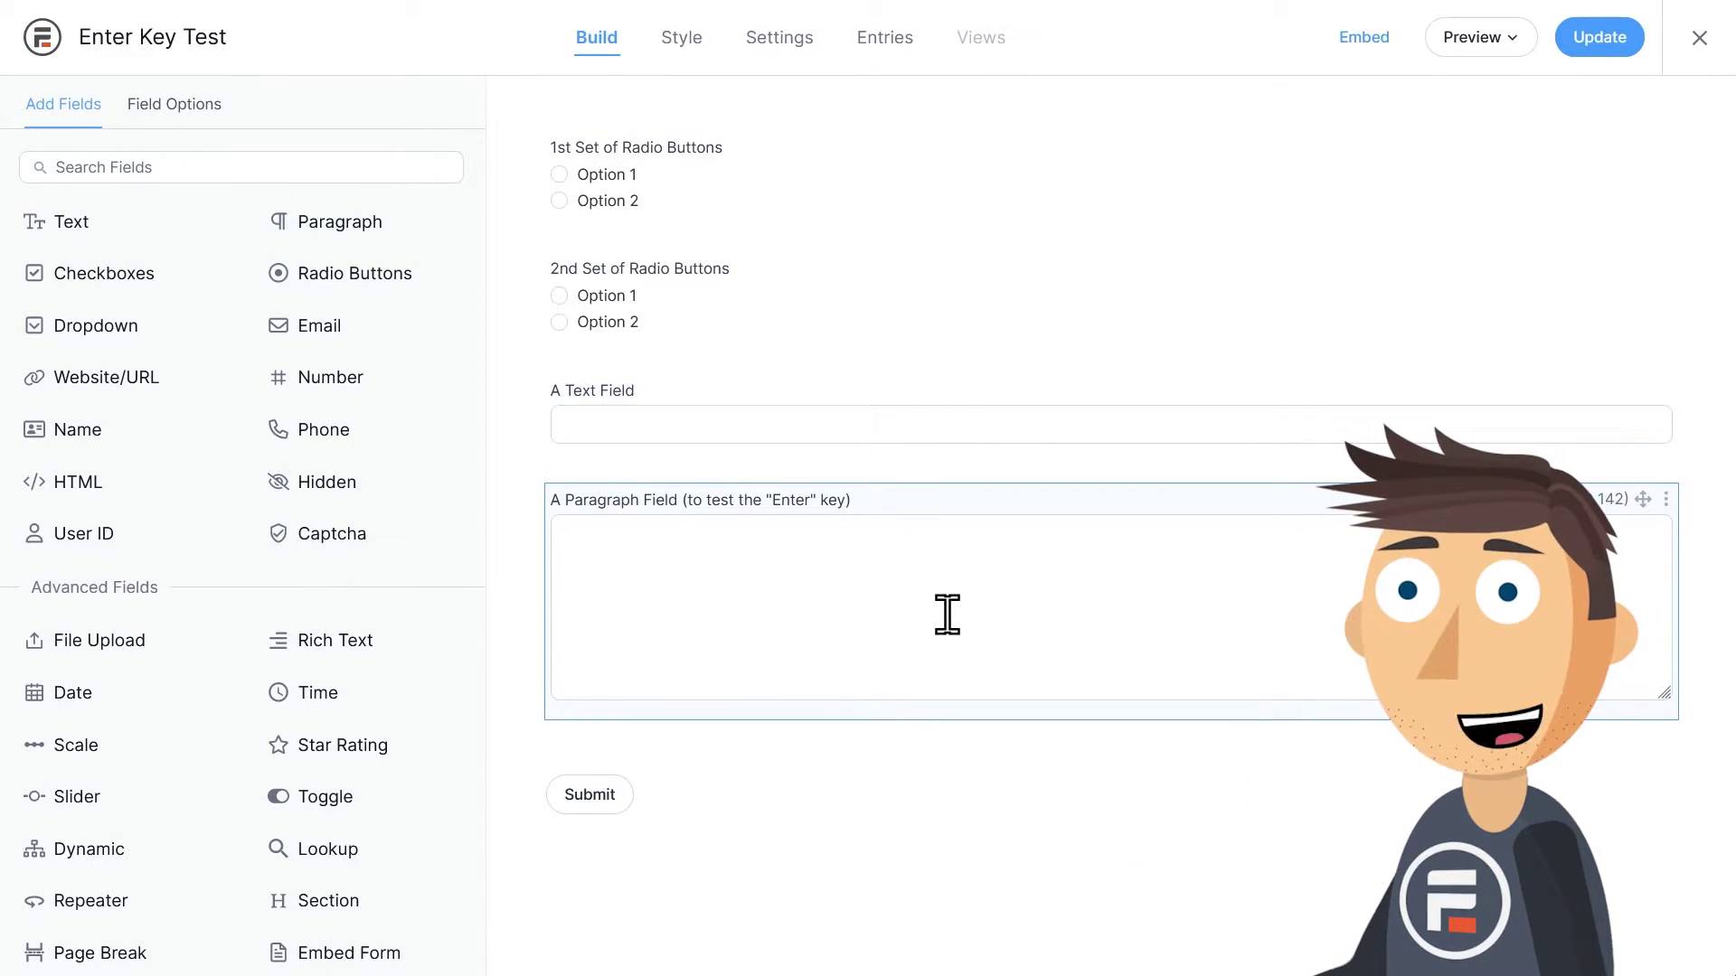
left_click(1460, 40)
left_click(1415, 85)
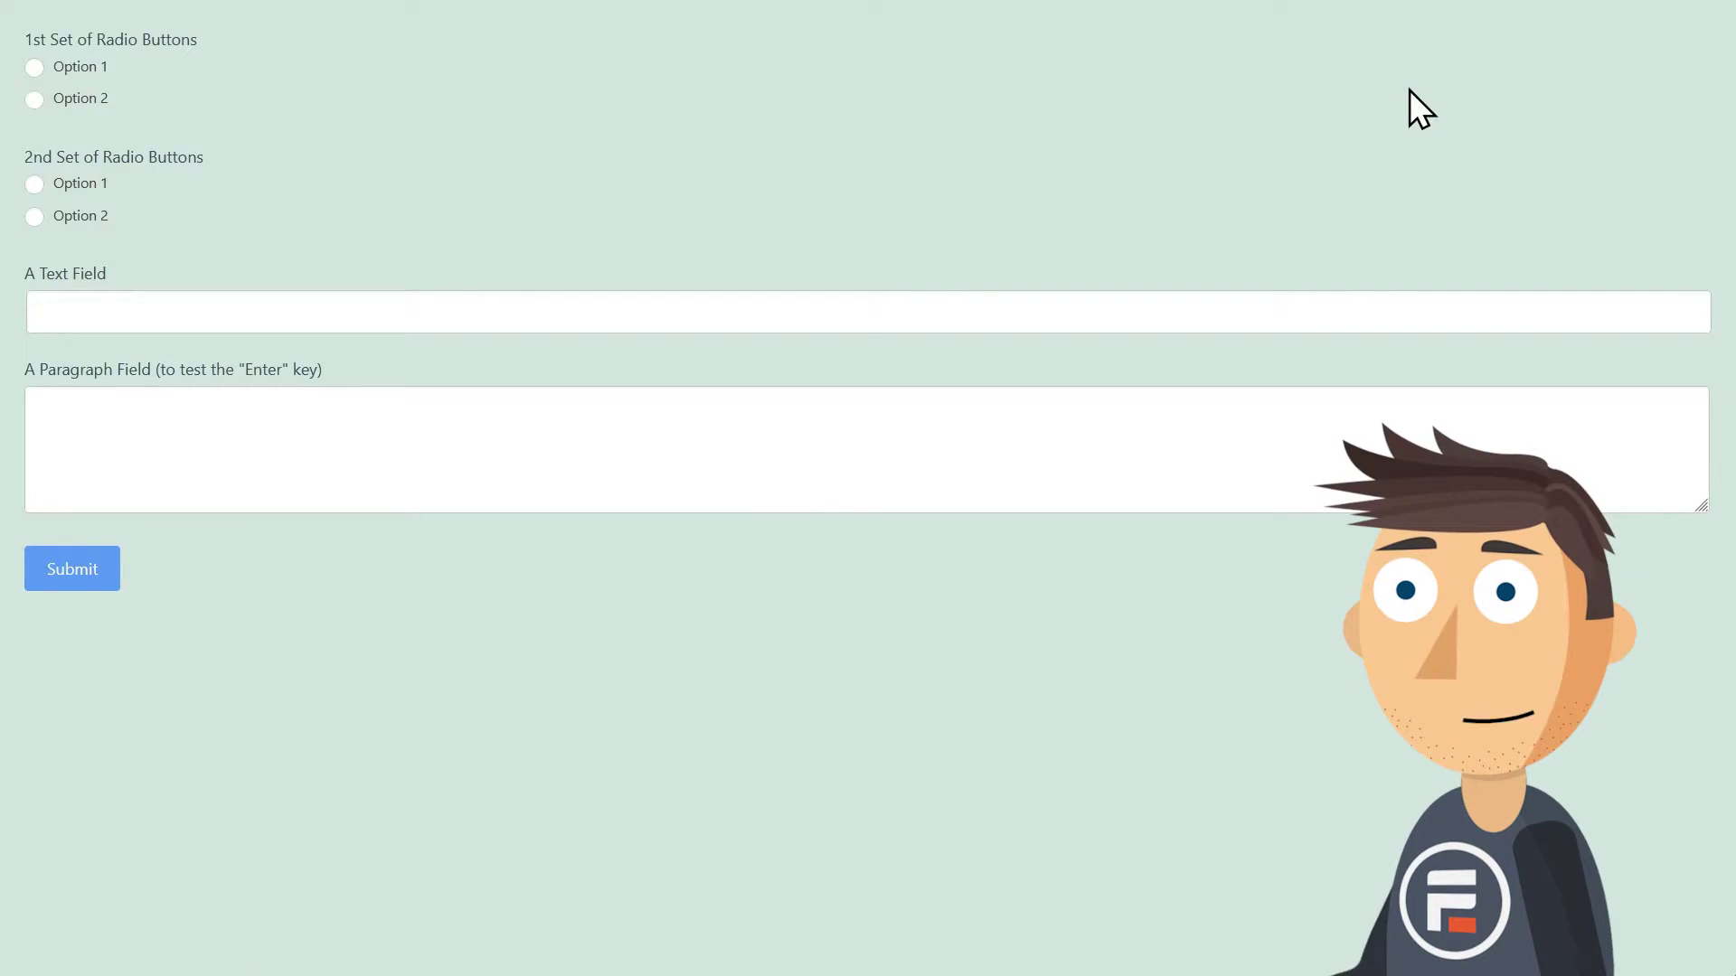
Pick Option 1 and Option 2, enter three lines of paragraph text, then submit with Enter
left_click(95, 67)
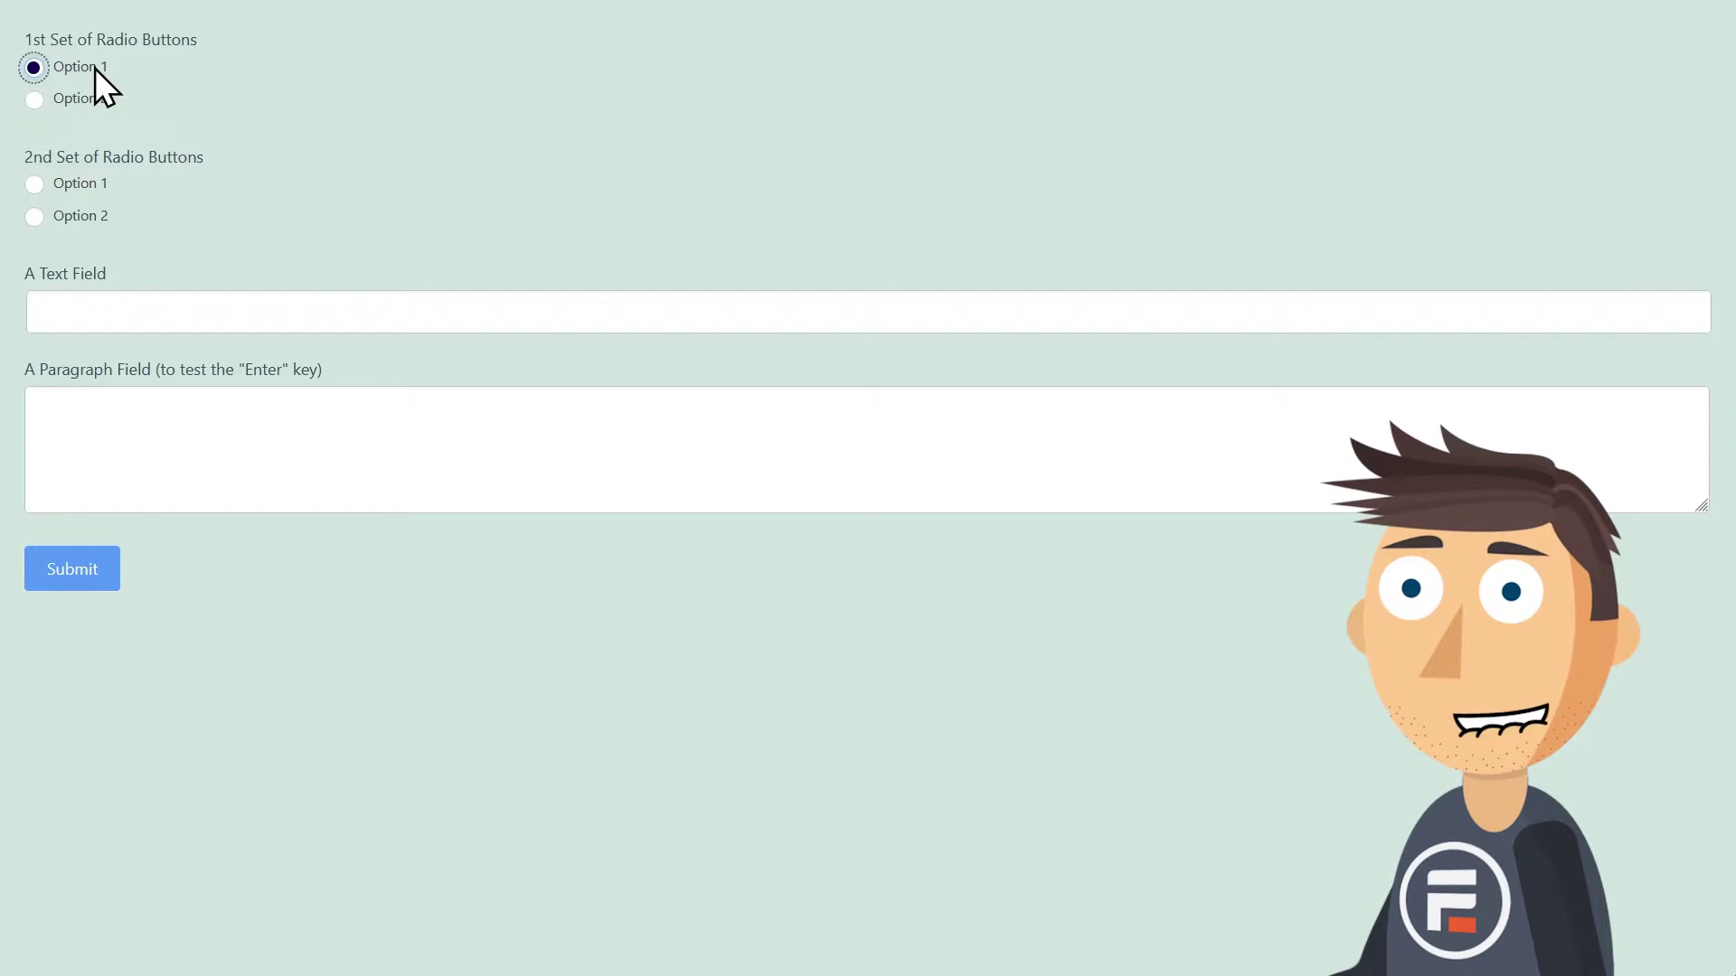
left_click(396, 400)
type("asdsdaf")
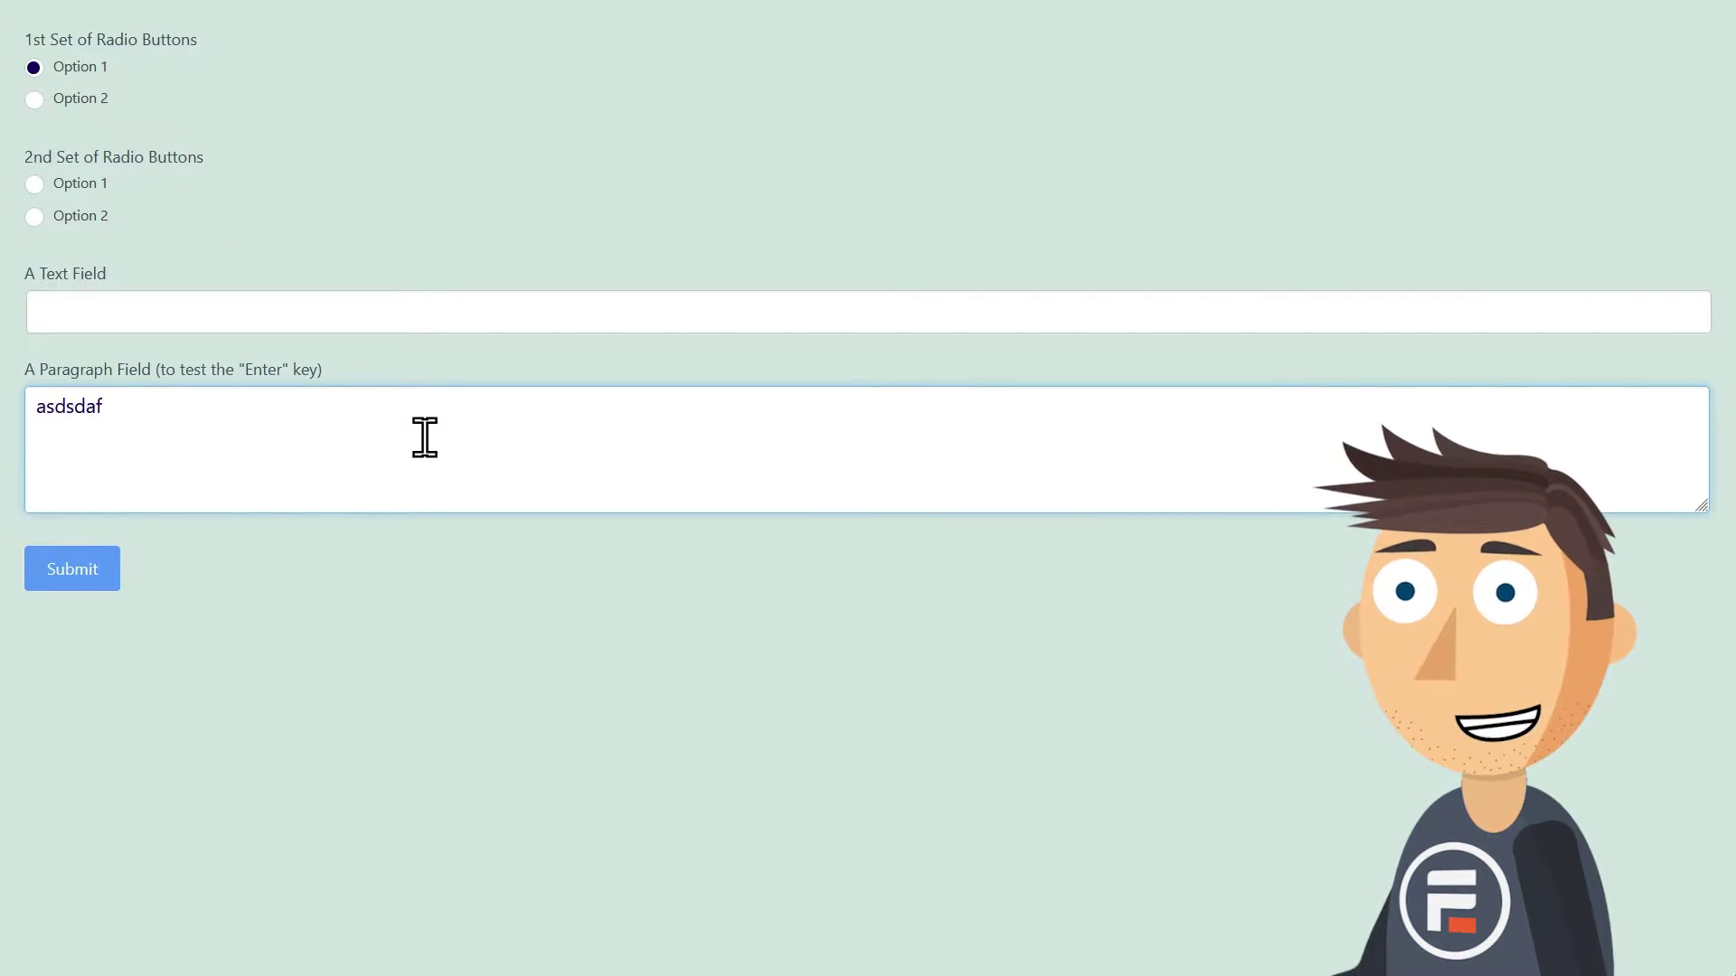
key("Return")
type("asdfasd")
key("Return")
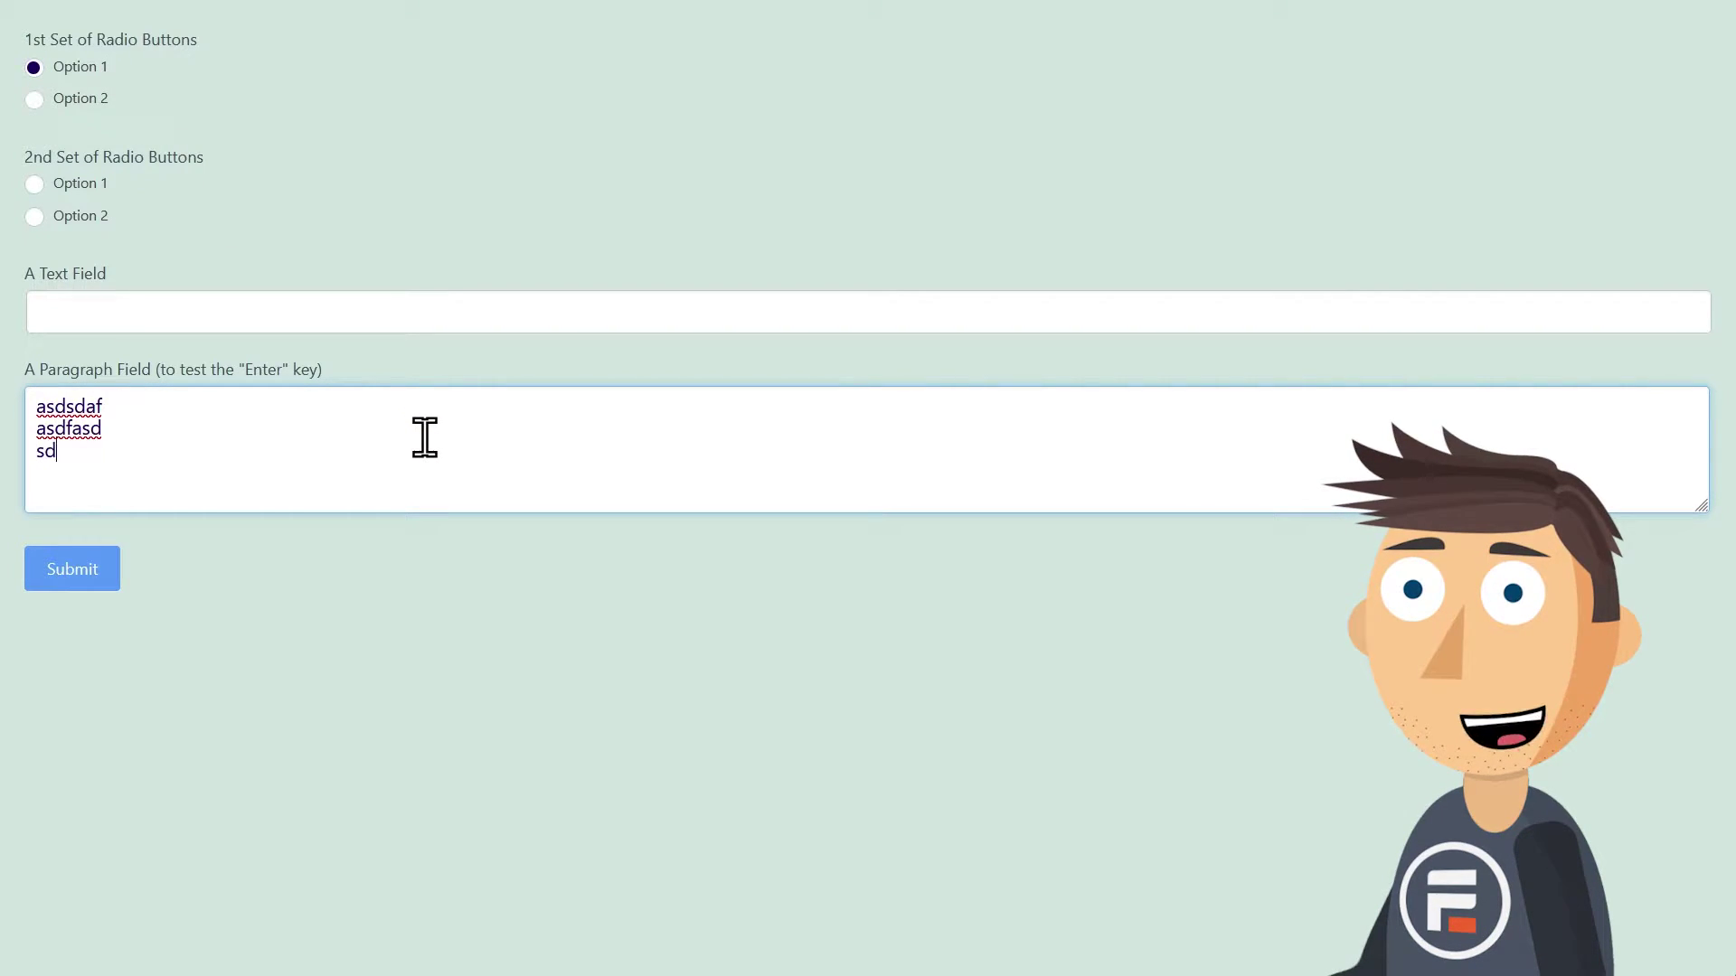
type("sd")
left_click(605, 218)
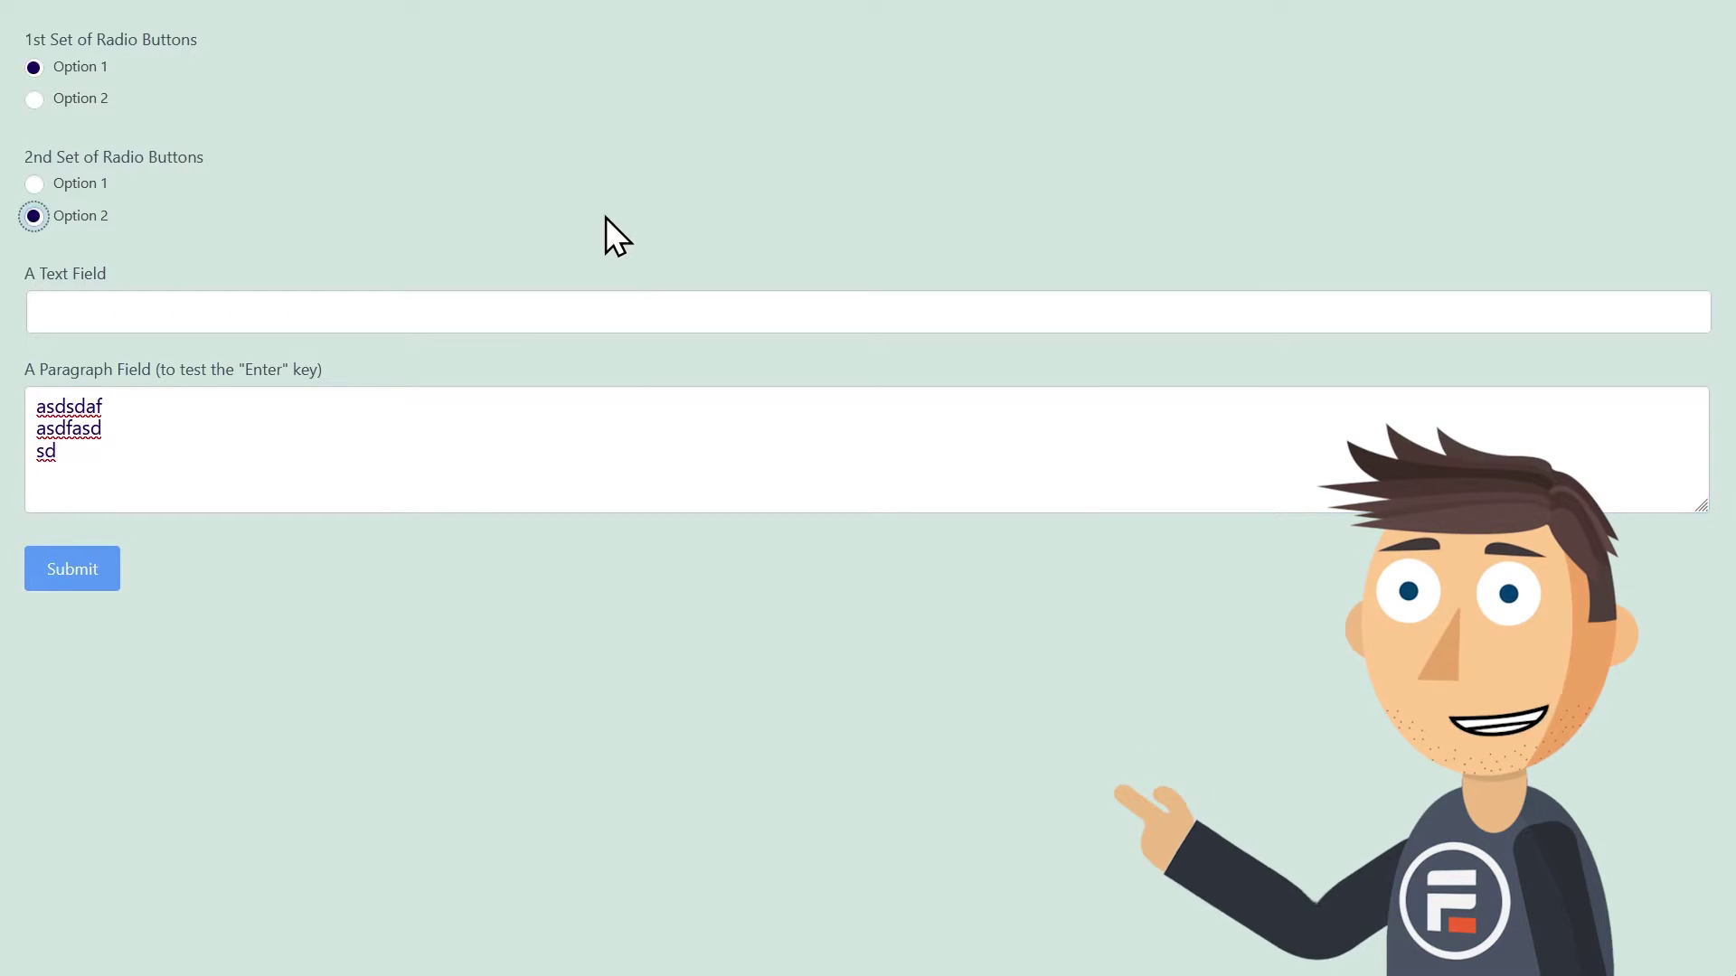
key("Return")
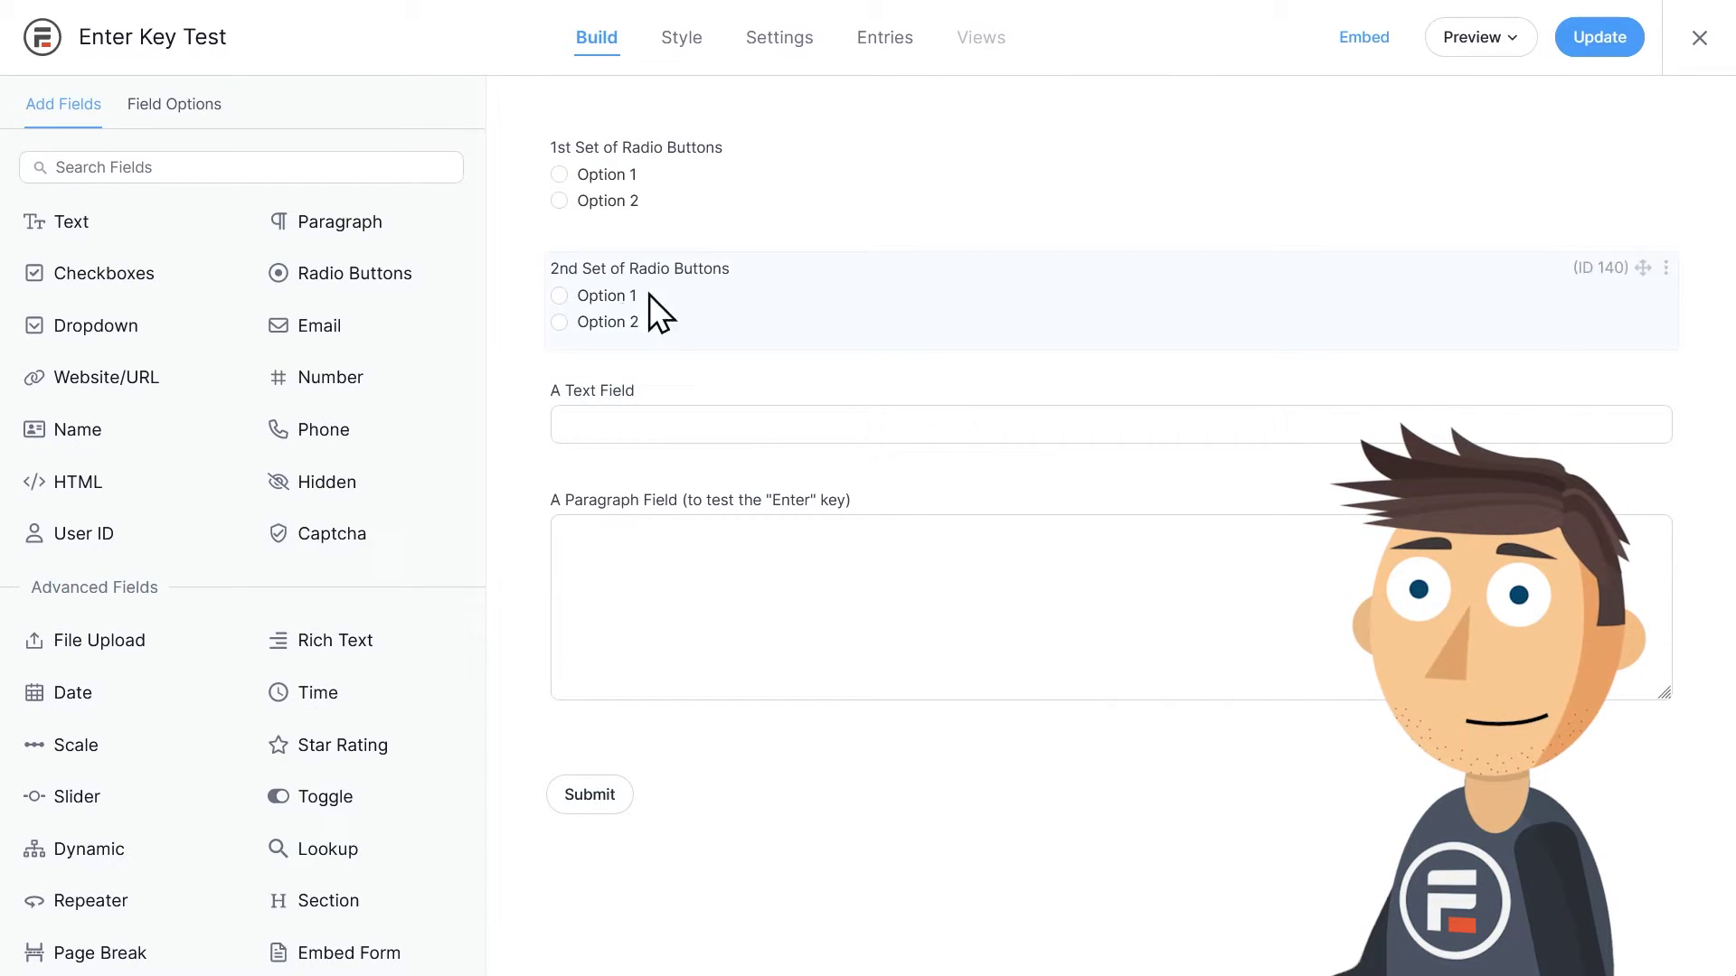
Paste the onkeydown script into the After Fields custom HTML and save the settings
left_click(758, 40)
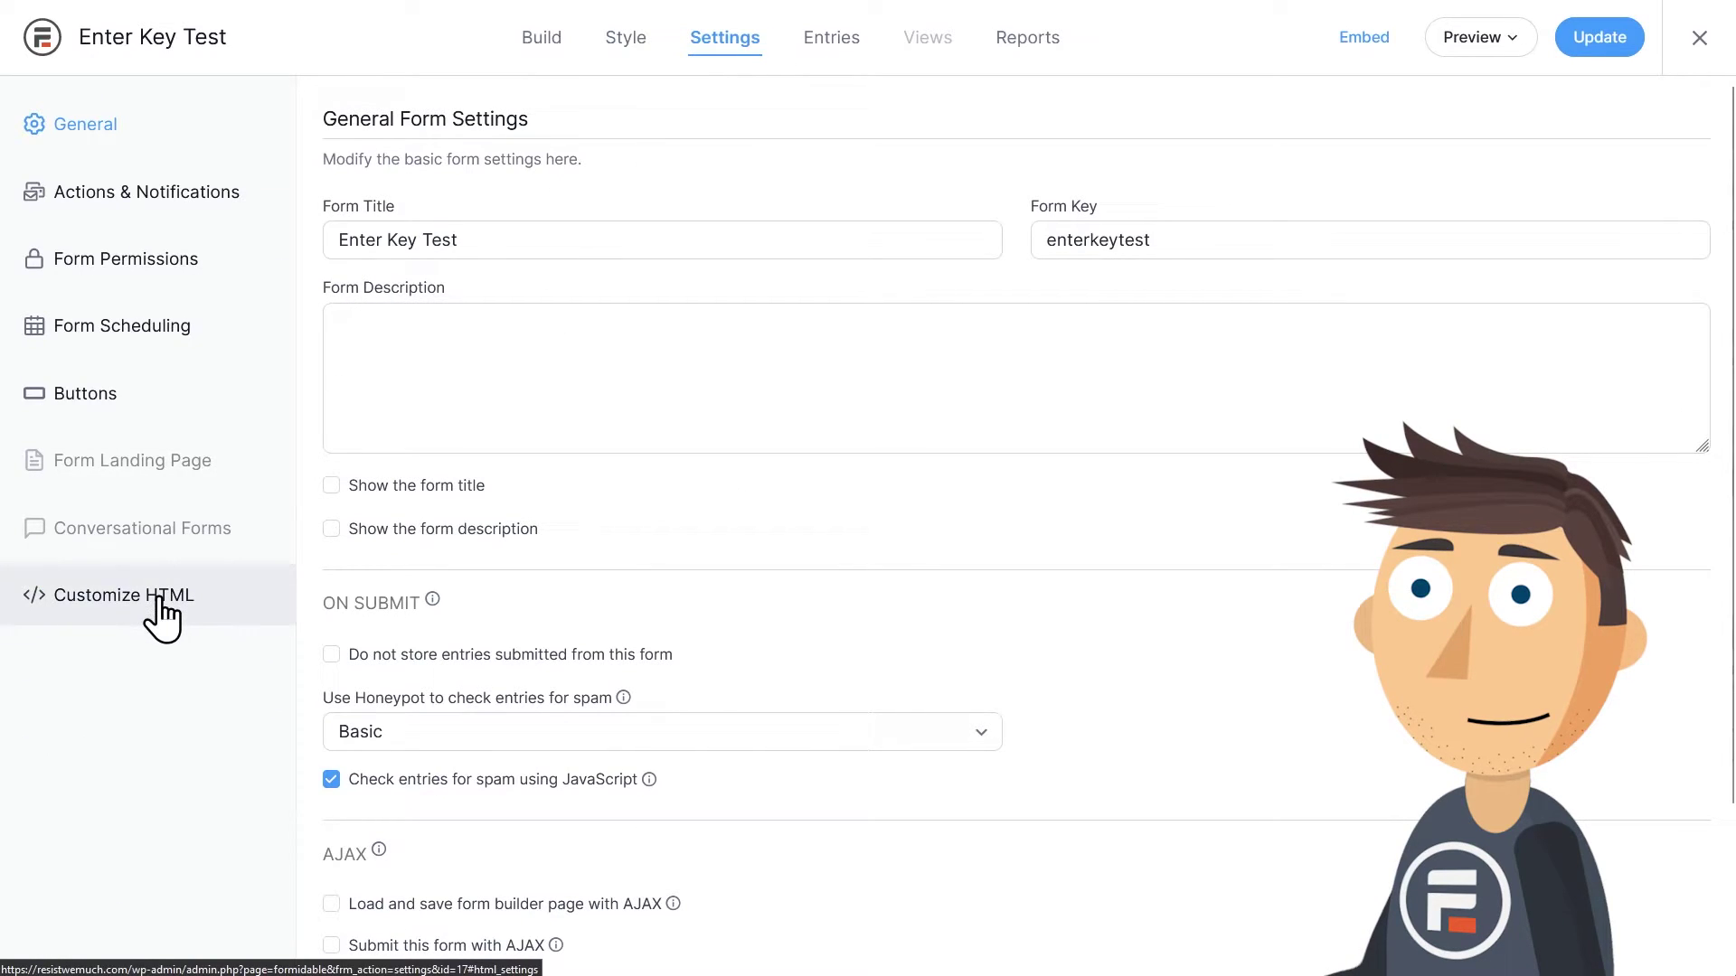
left_click(162, 620)
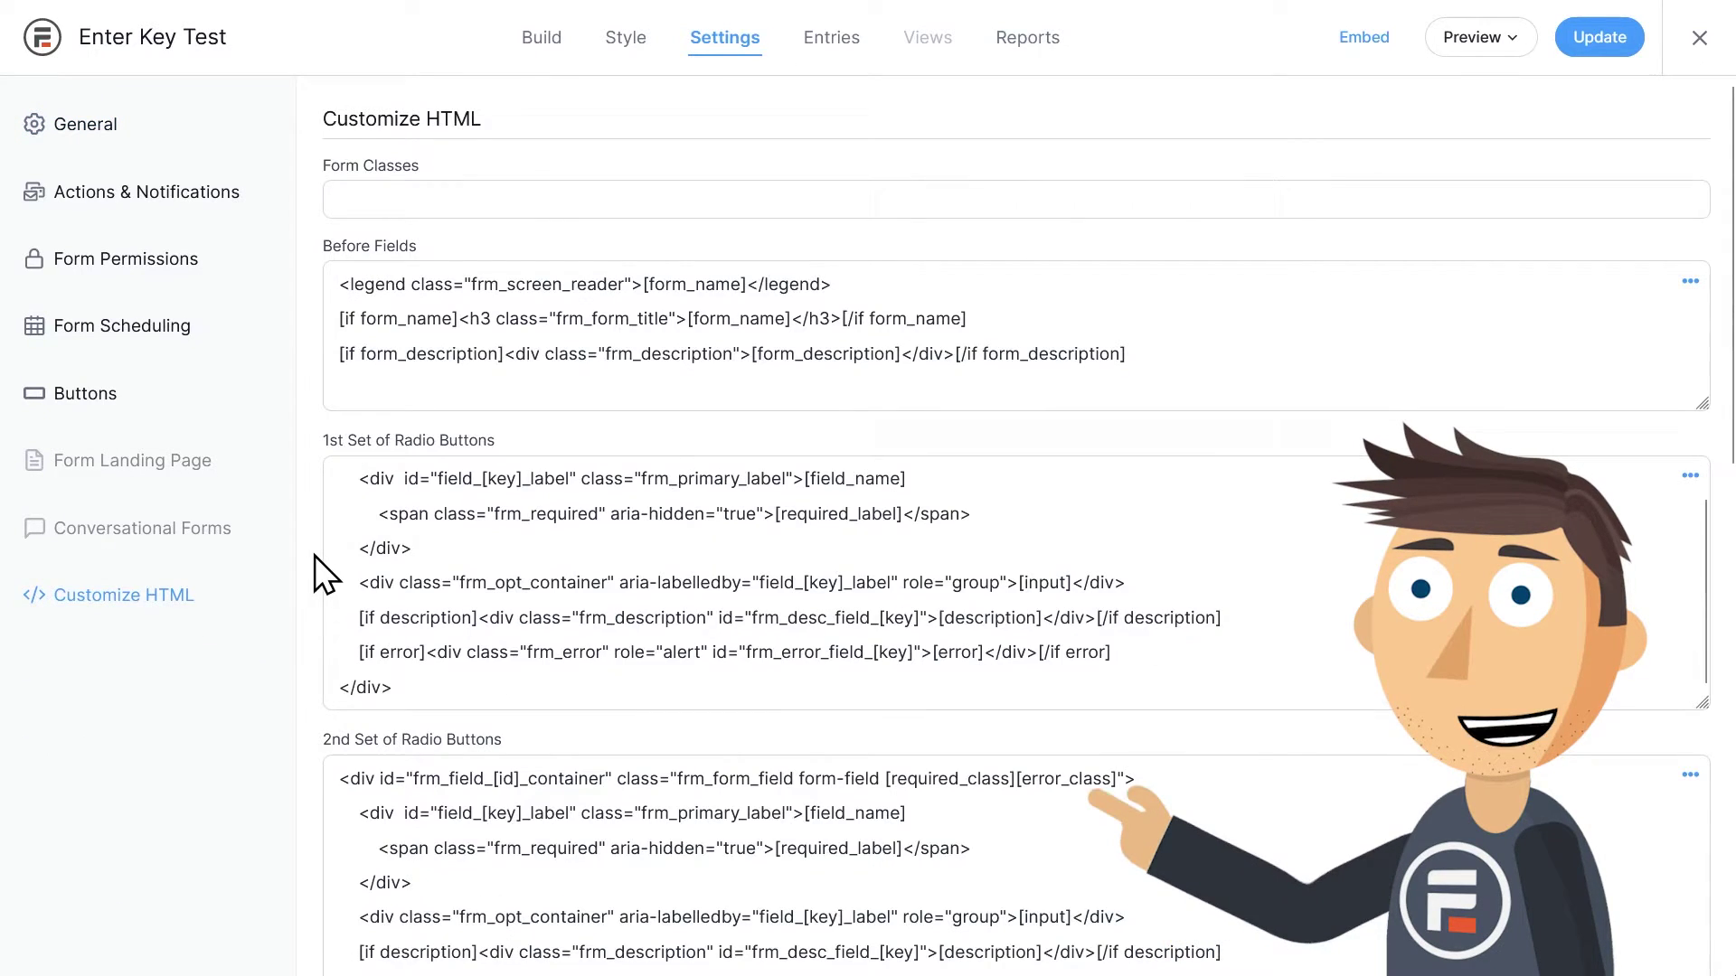
scroll(315, 555, "down", 10)
scroll(315, 555, "down", 3)
left_click(376, 555)
key("ctrl+v")
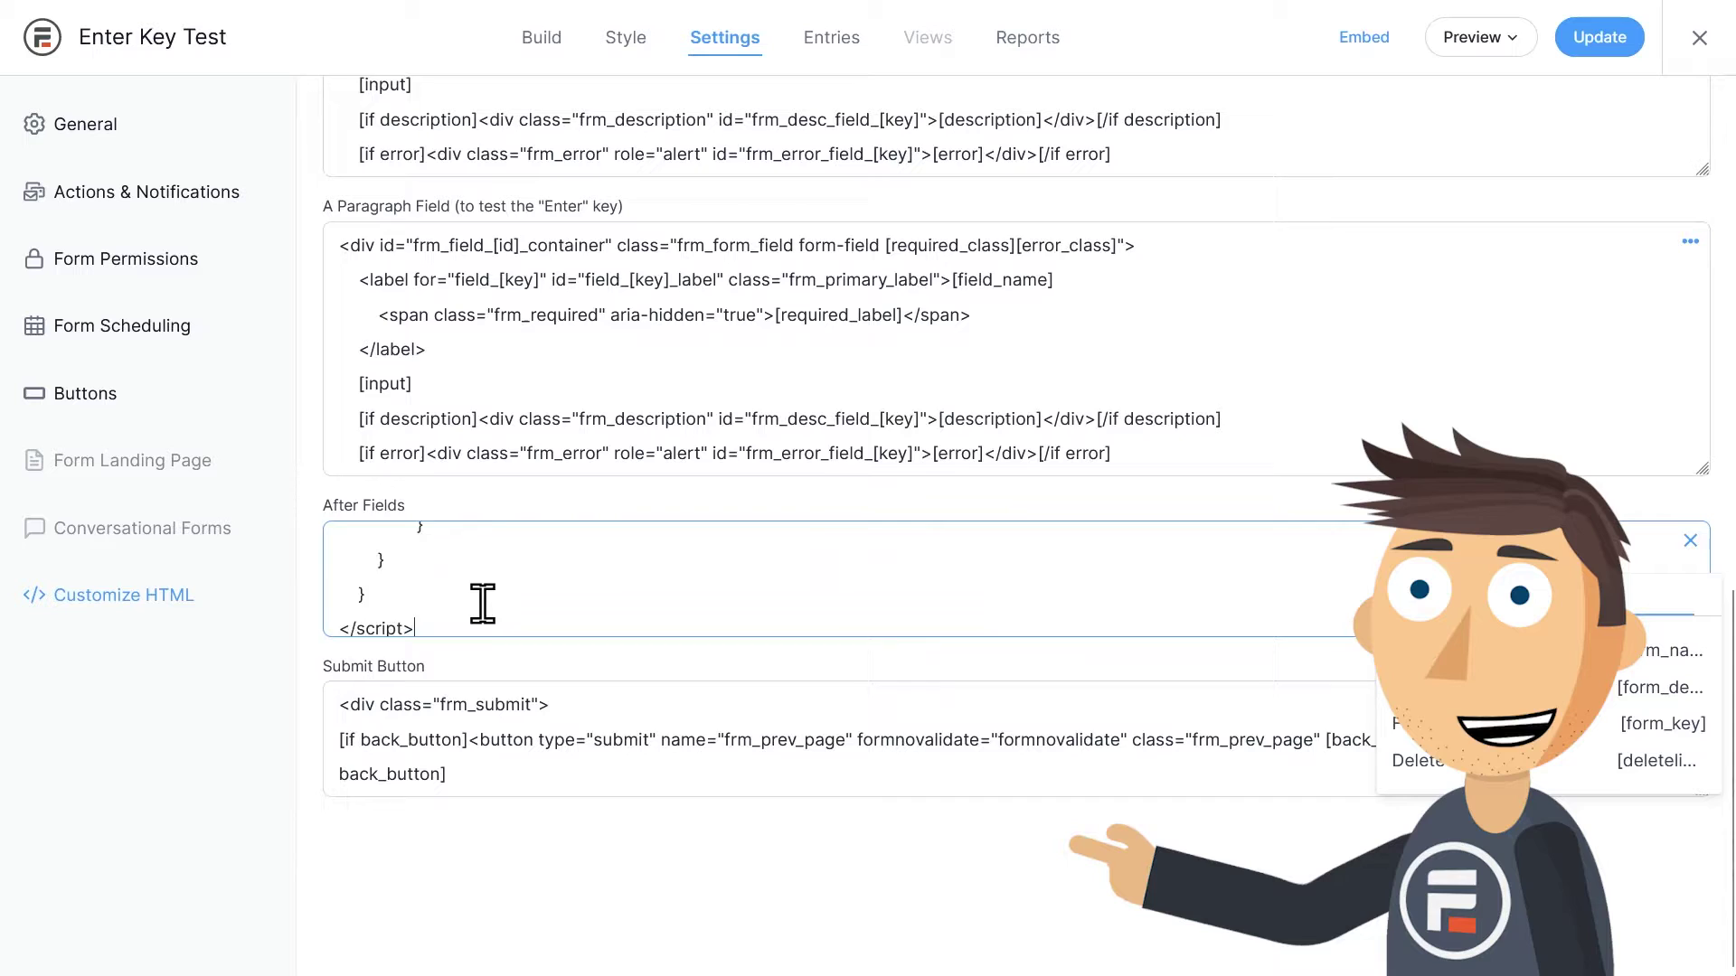
scroll(480, 600, "up", 3)
scroll(484, 604, "down", 3)
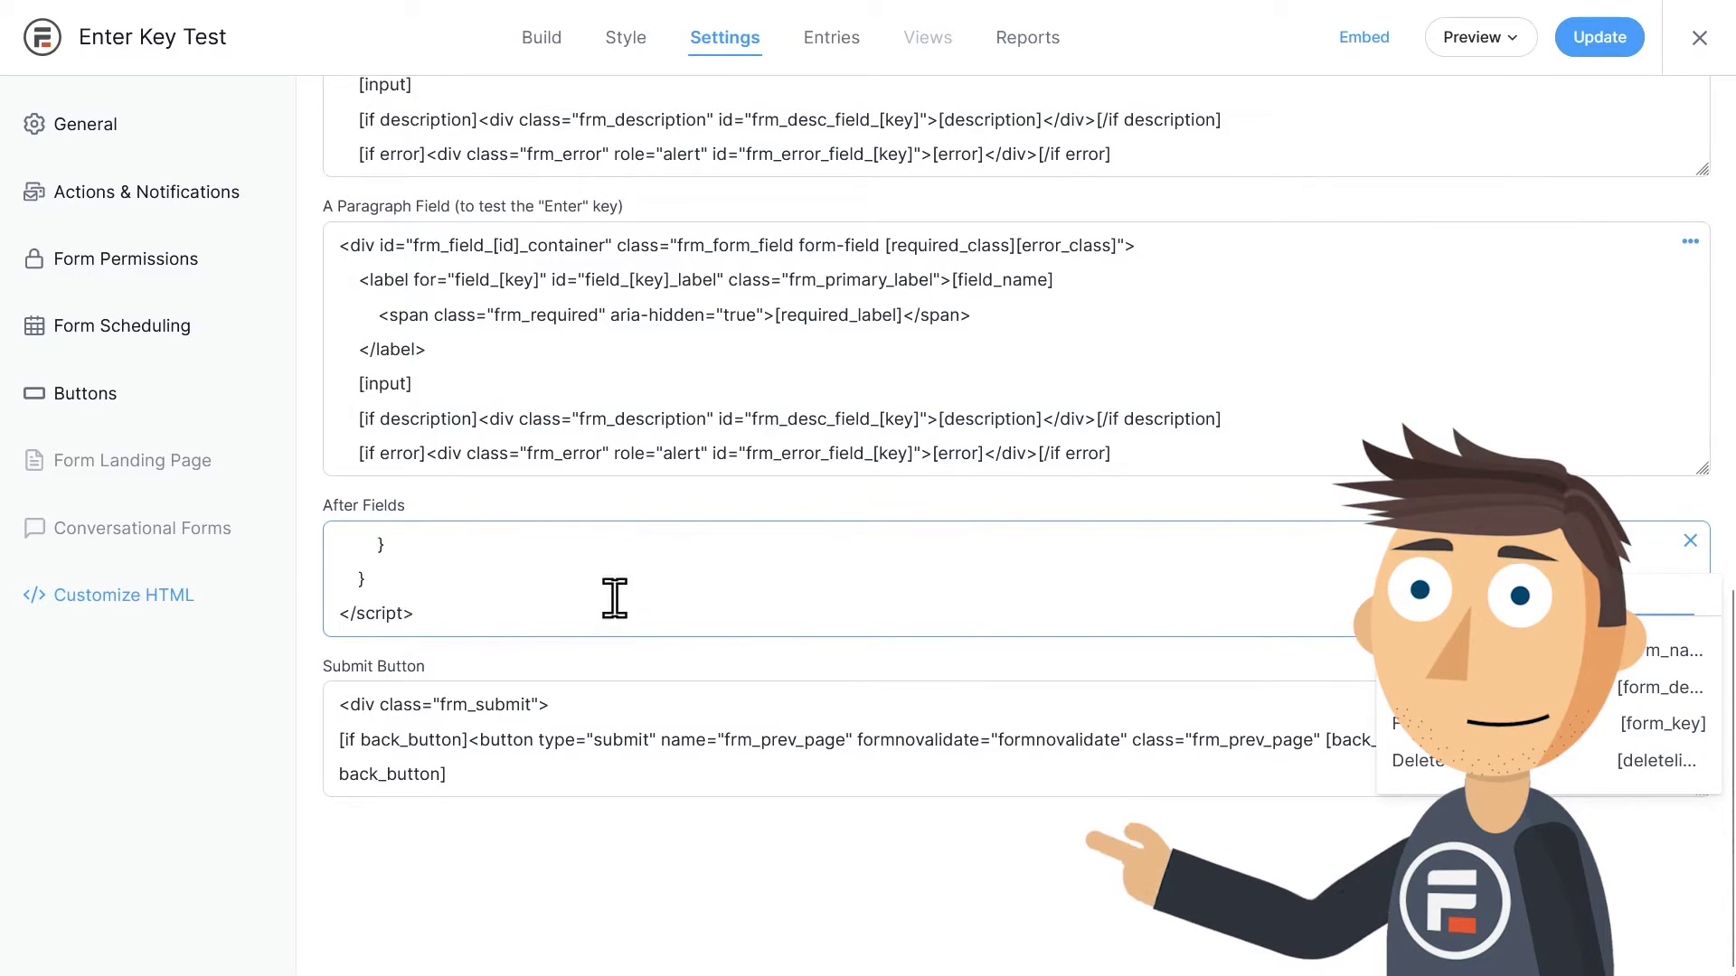
left_click(1615, 53)
In a blank-page preview, type paragraph lines and select Option 2 without the form submitting
left_click(1494, 40)
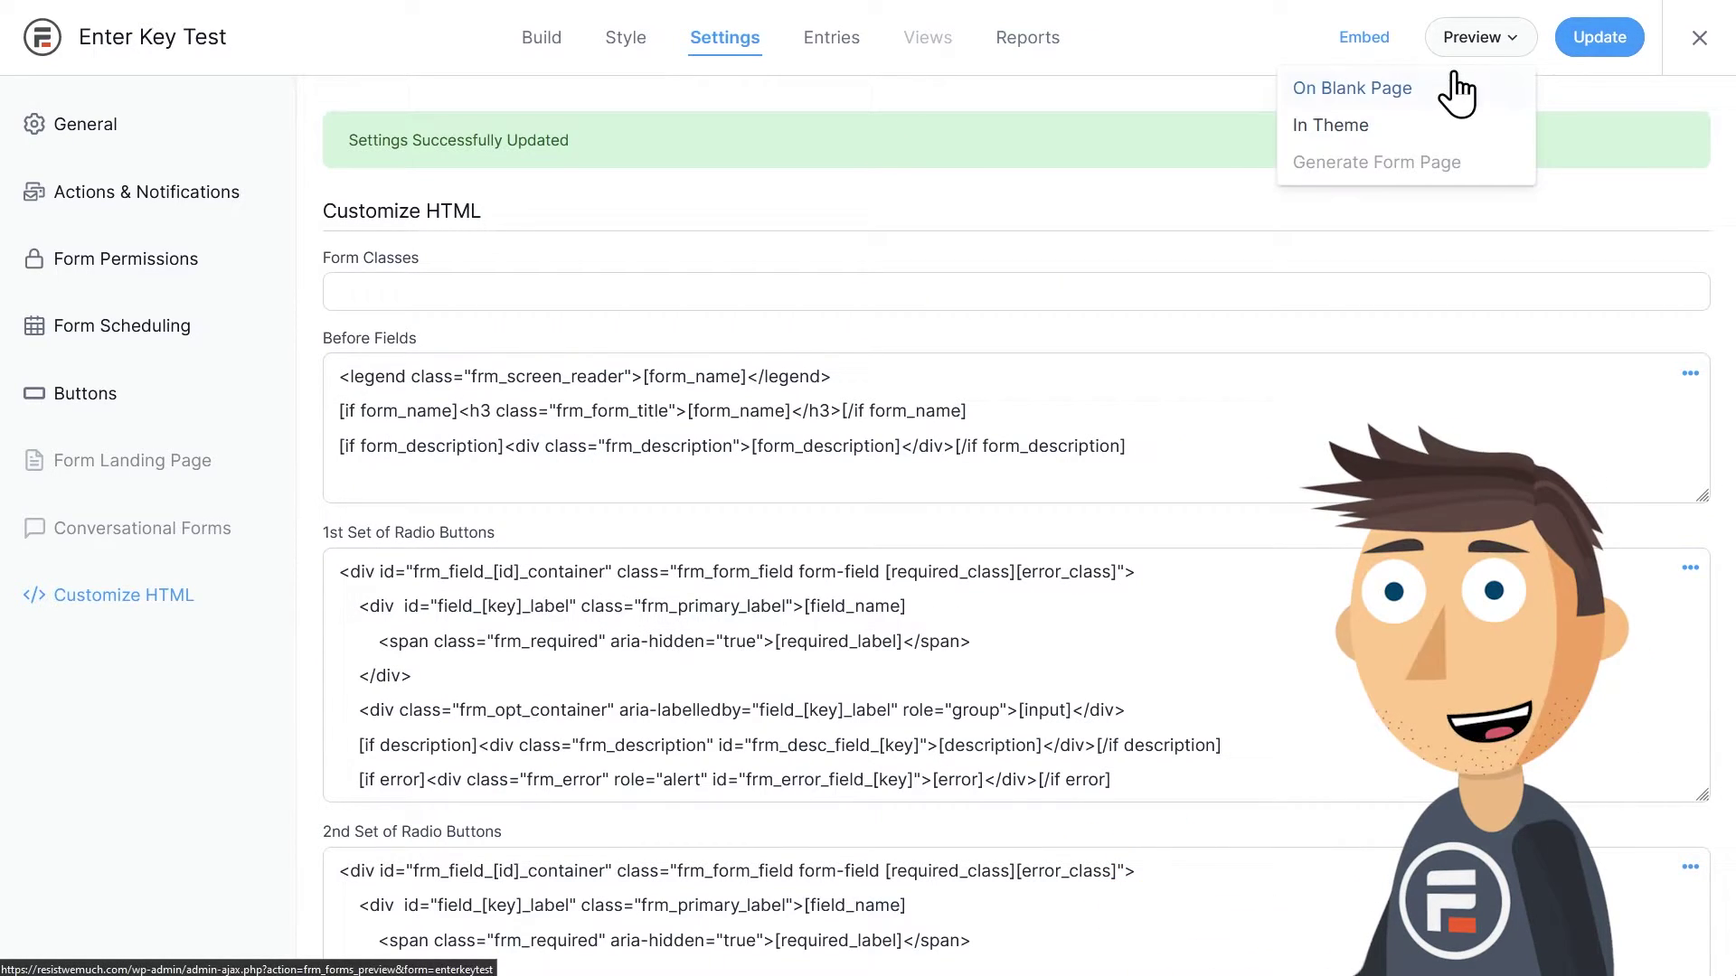
left_click(1444, 87)
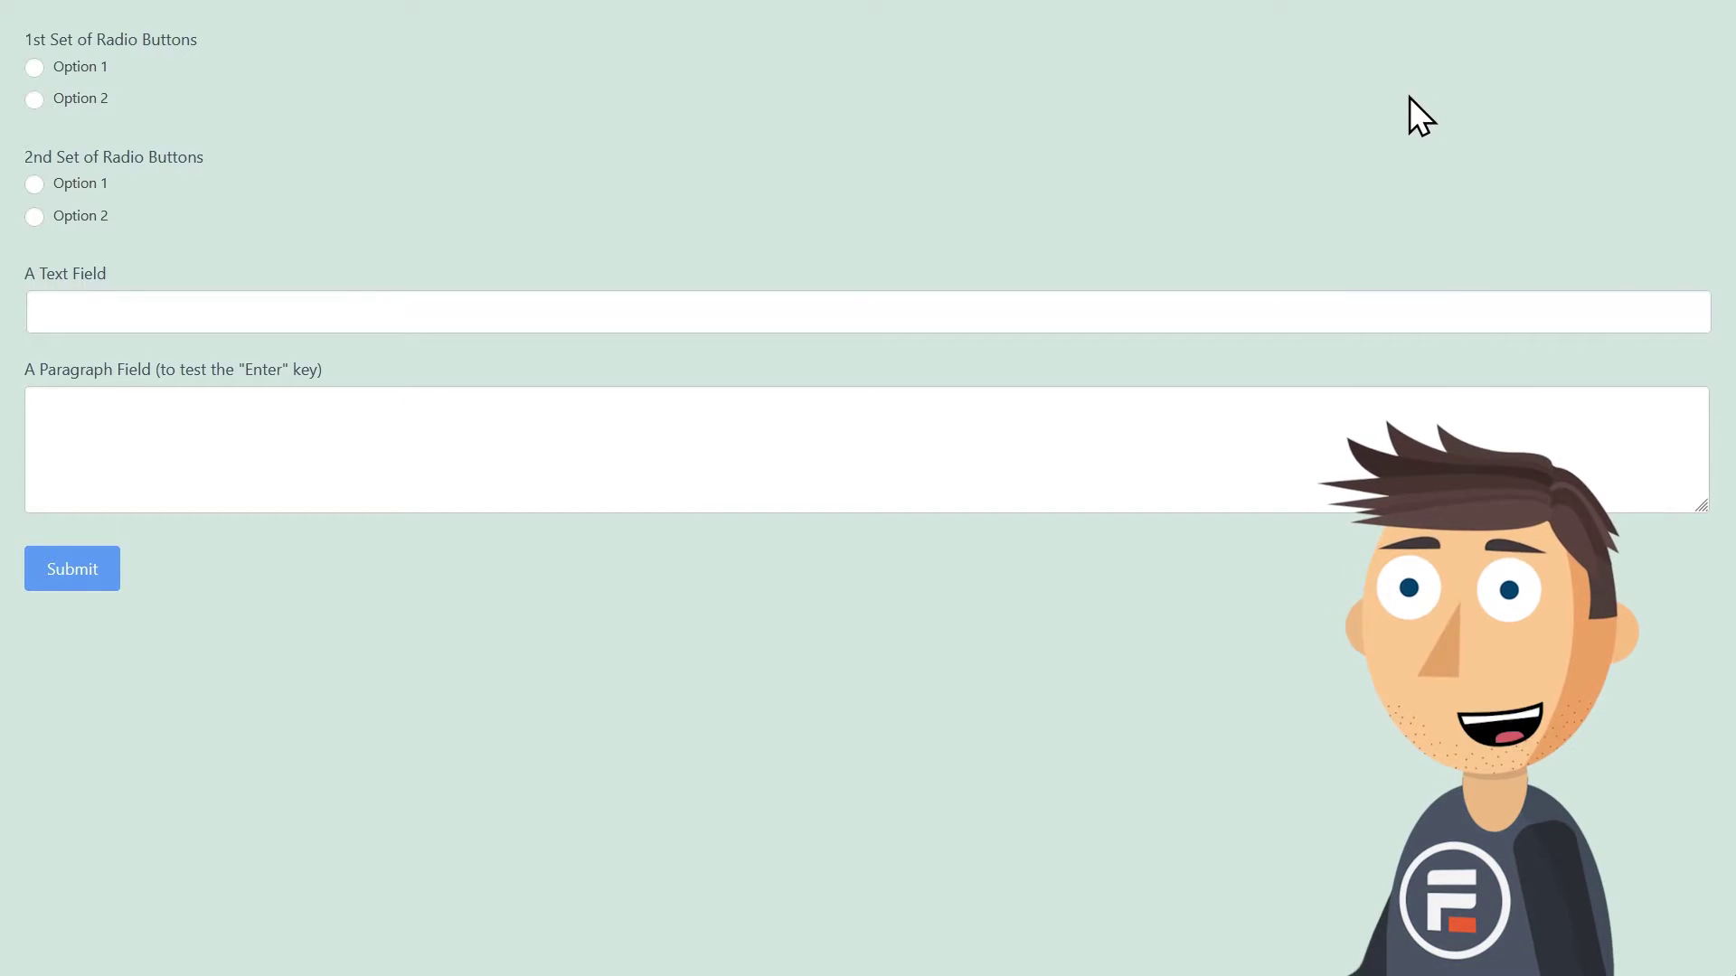
left_click(340, 431)
type("asdf ")
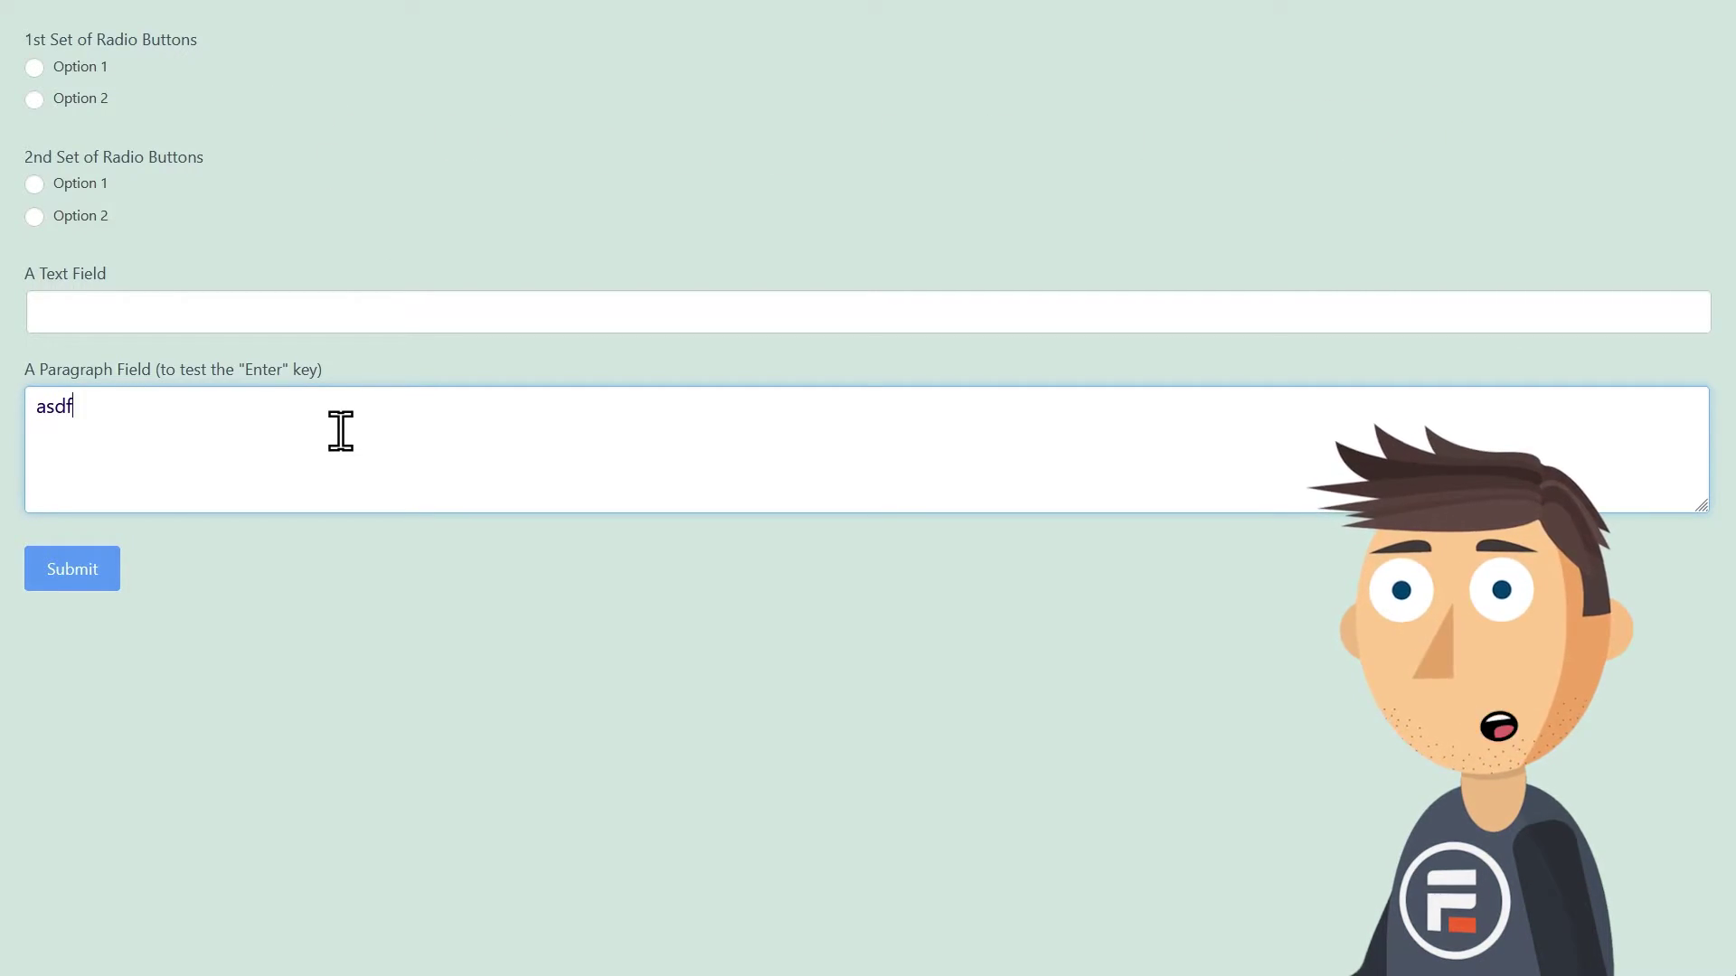
type("sdf")
key("Return")
type("sdf")
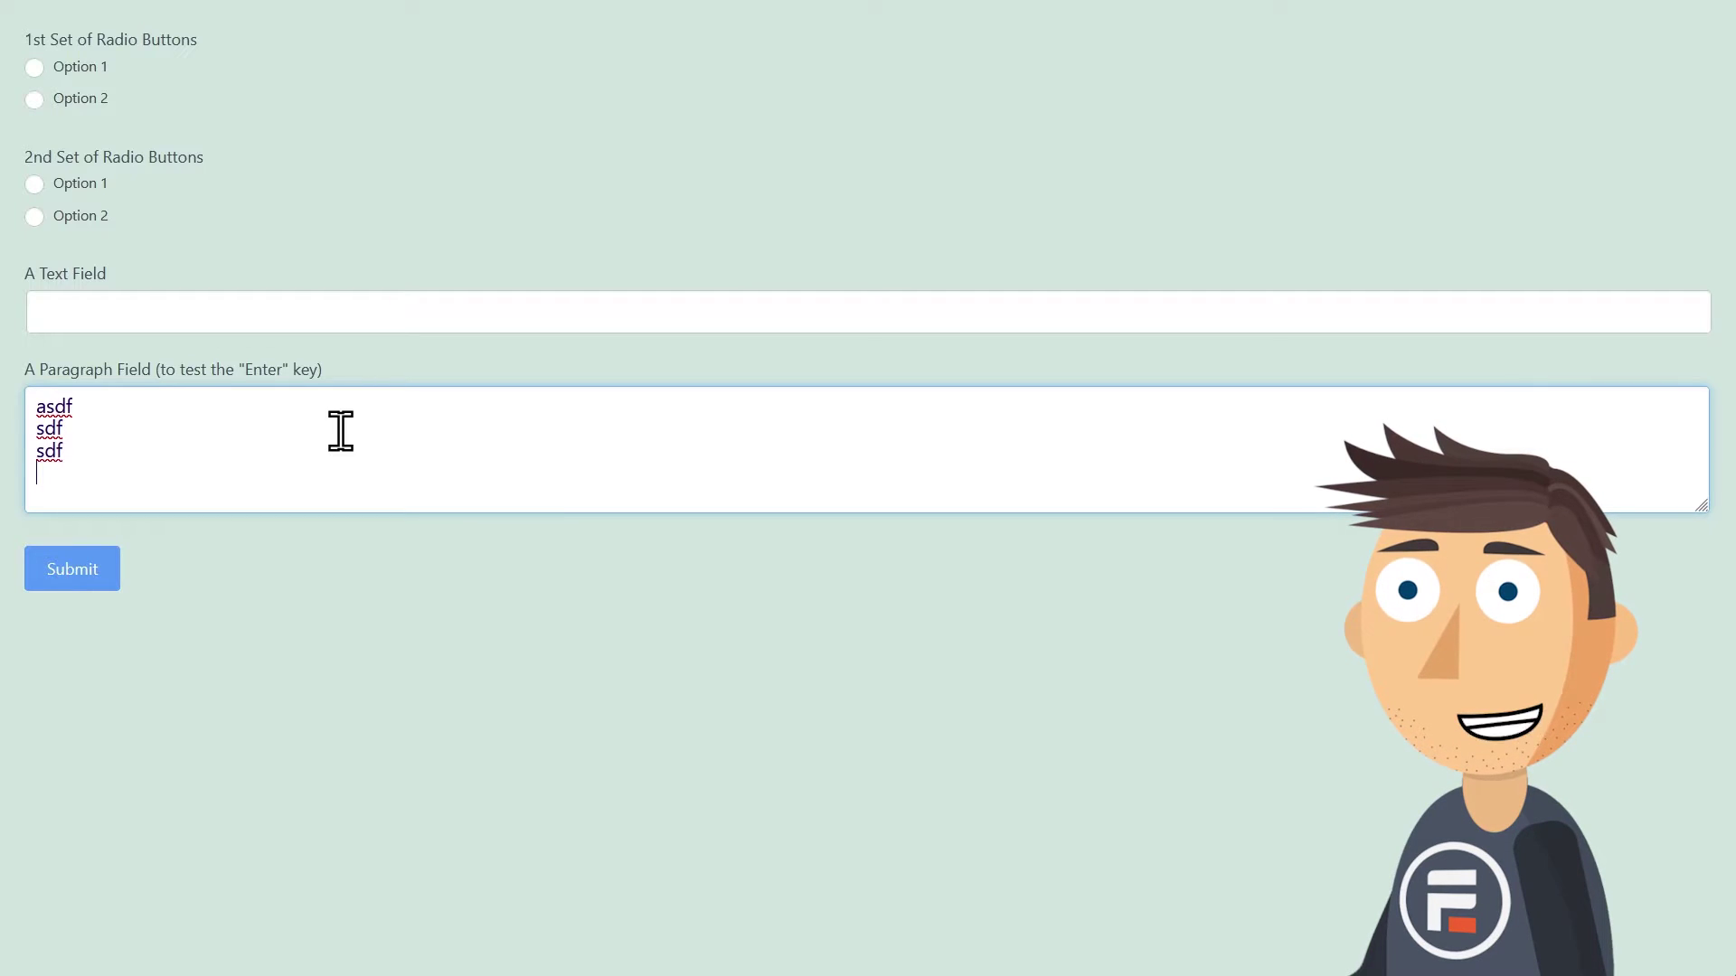
key("shift+Tab")
key("shift+Tab")
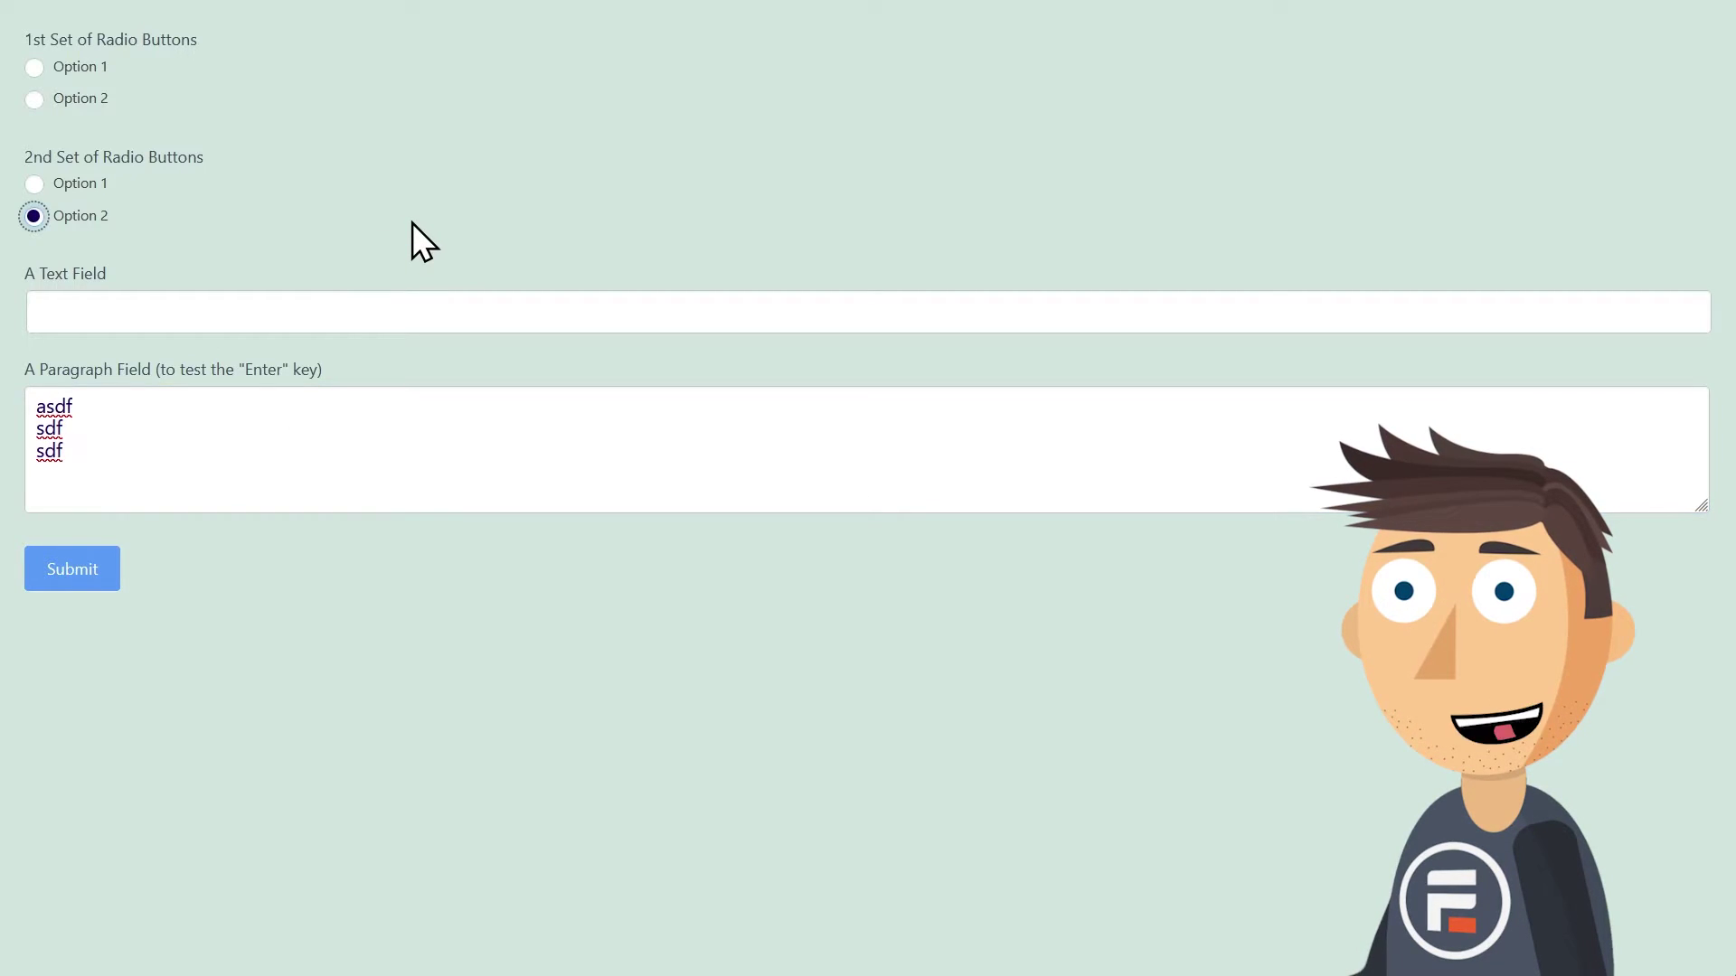
left_click(558, 306)
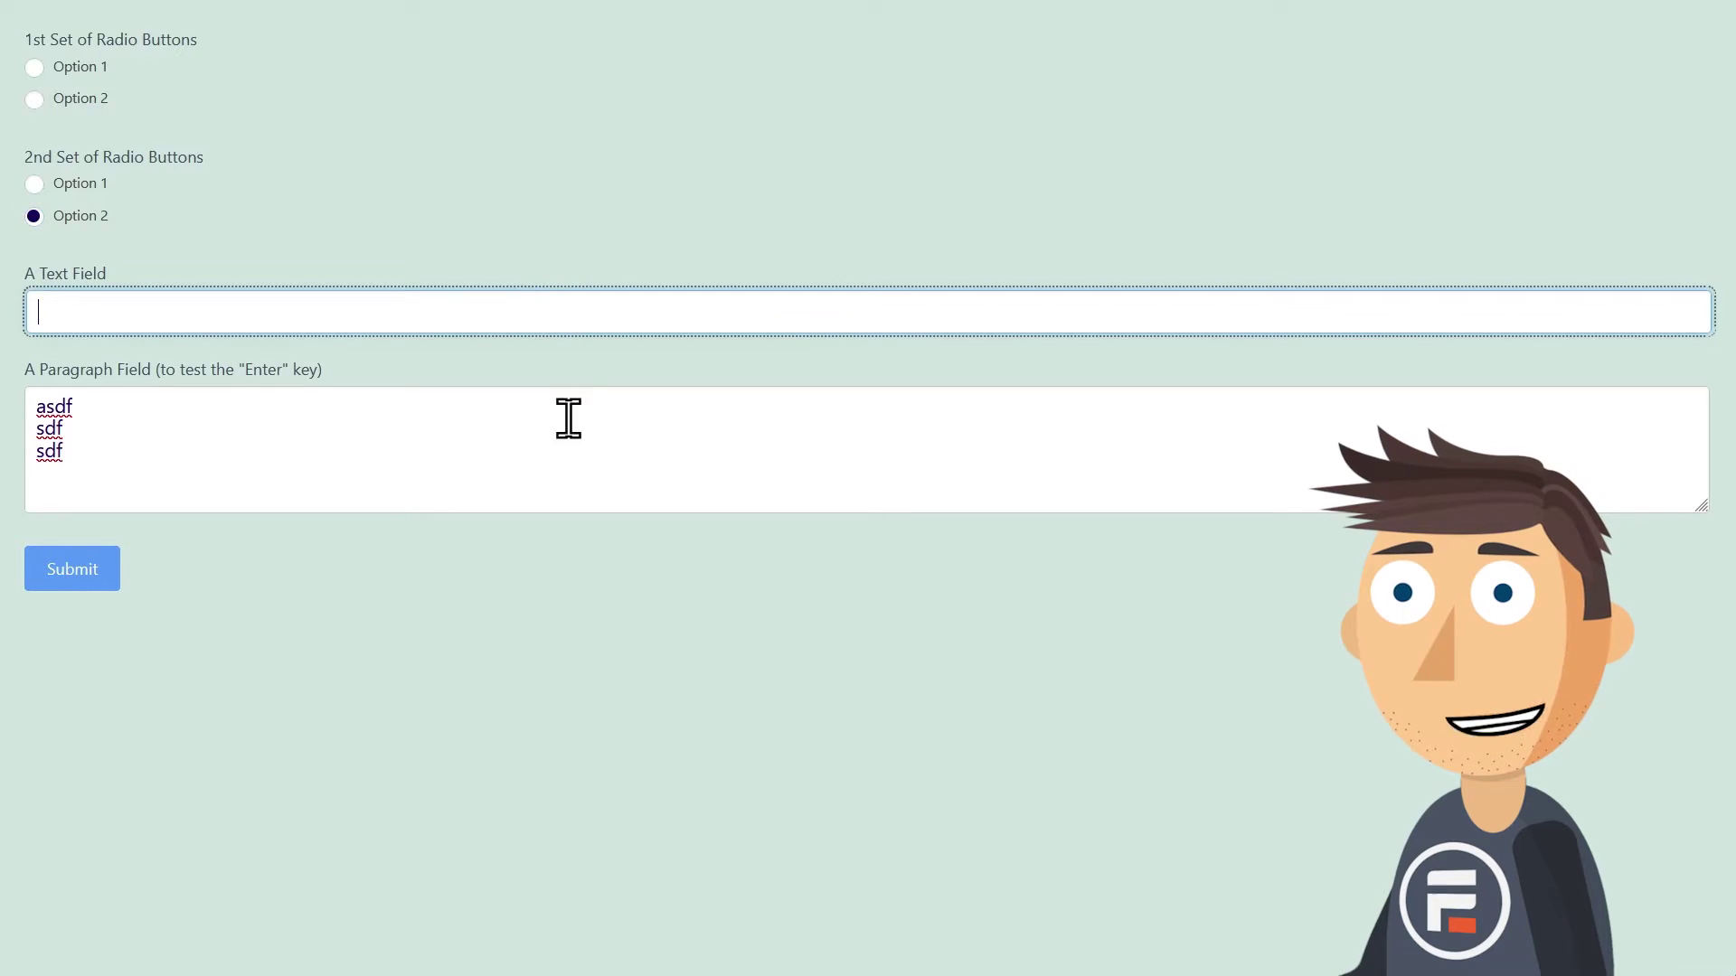
left_click(595, 663)
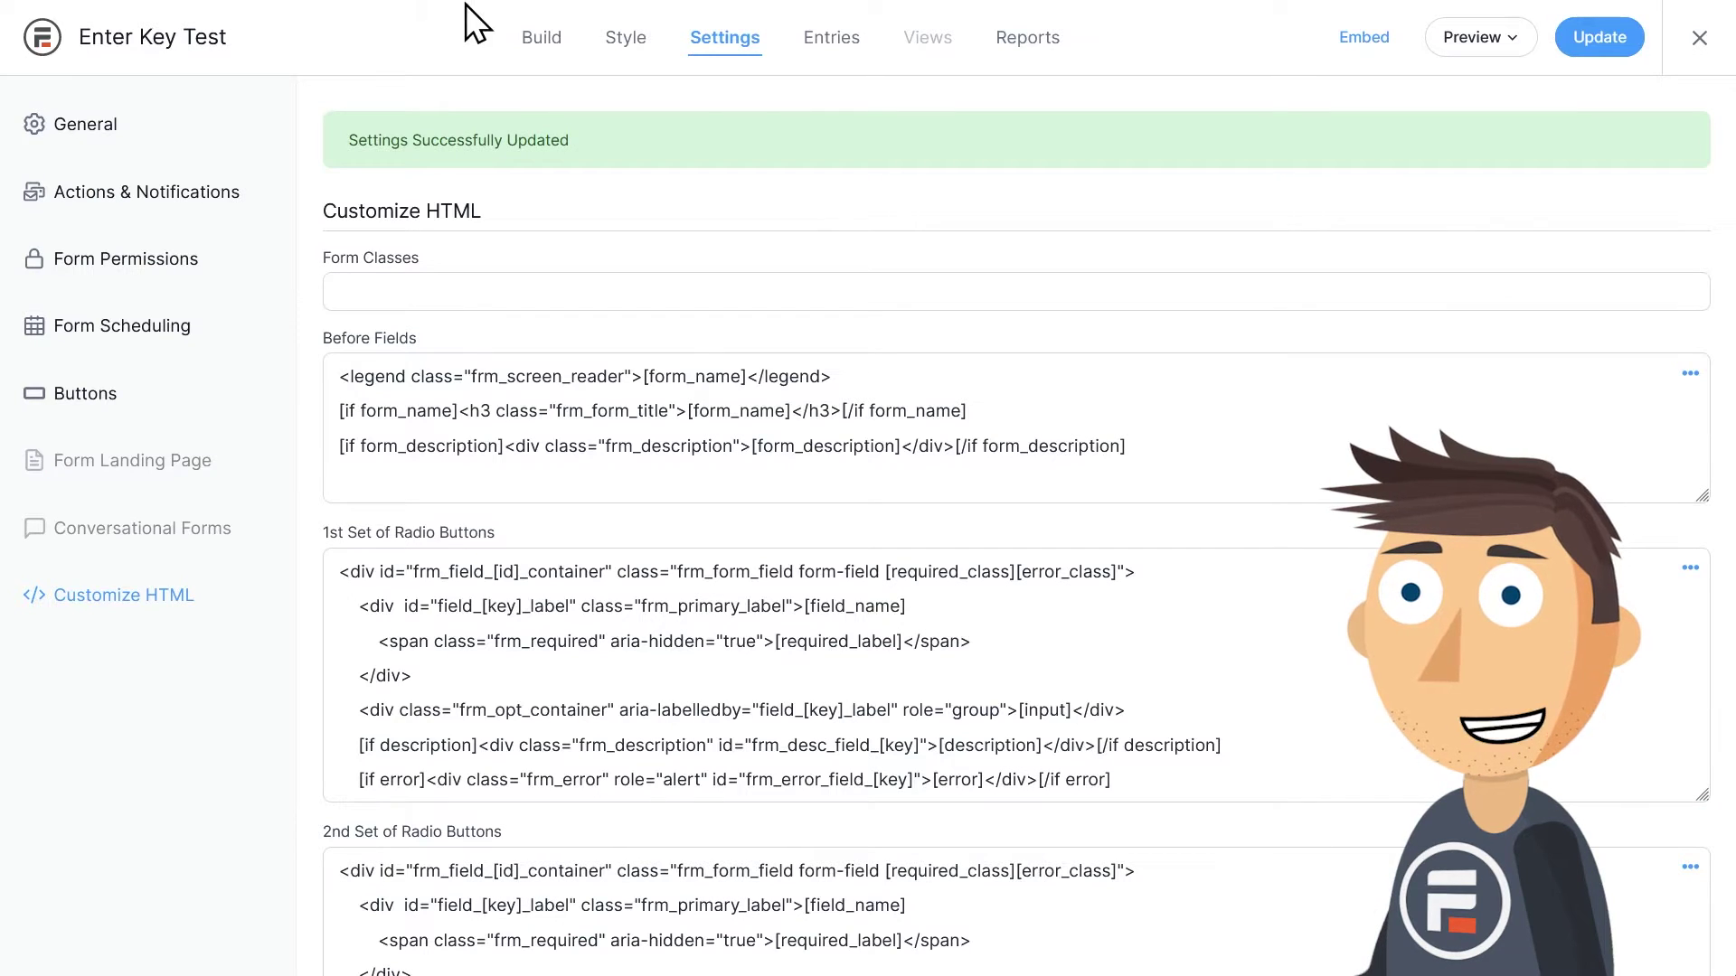
Delete the onkeydown script from the After Fields HTML and save the custom HTML
scroll(475, 188, "down", 10)
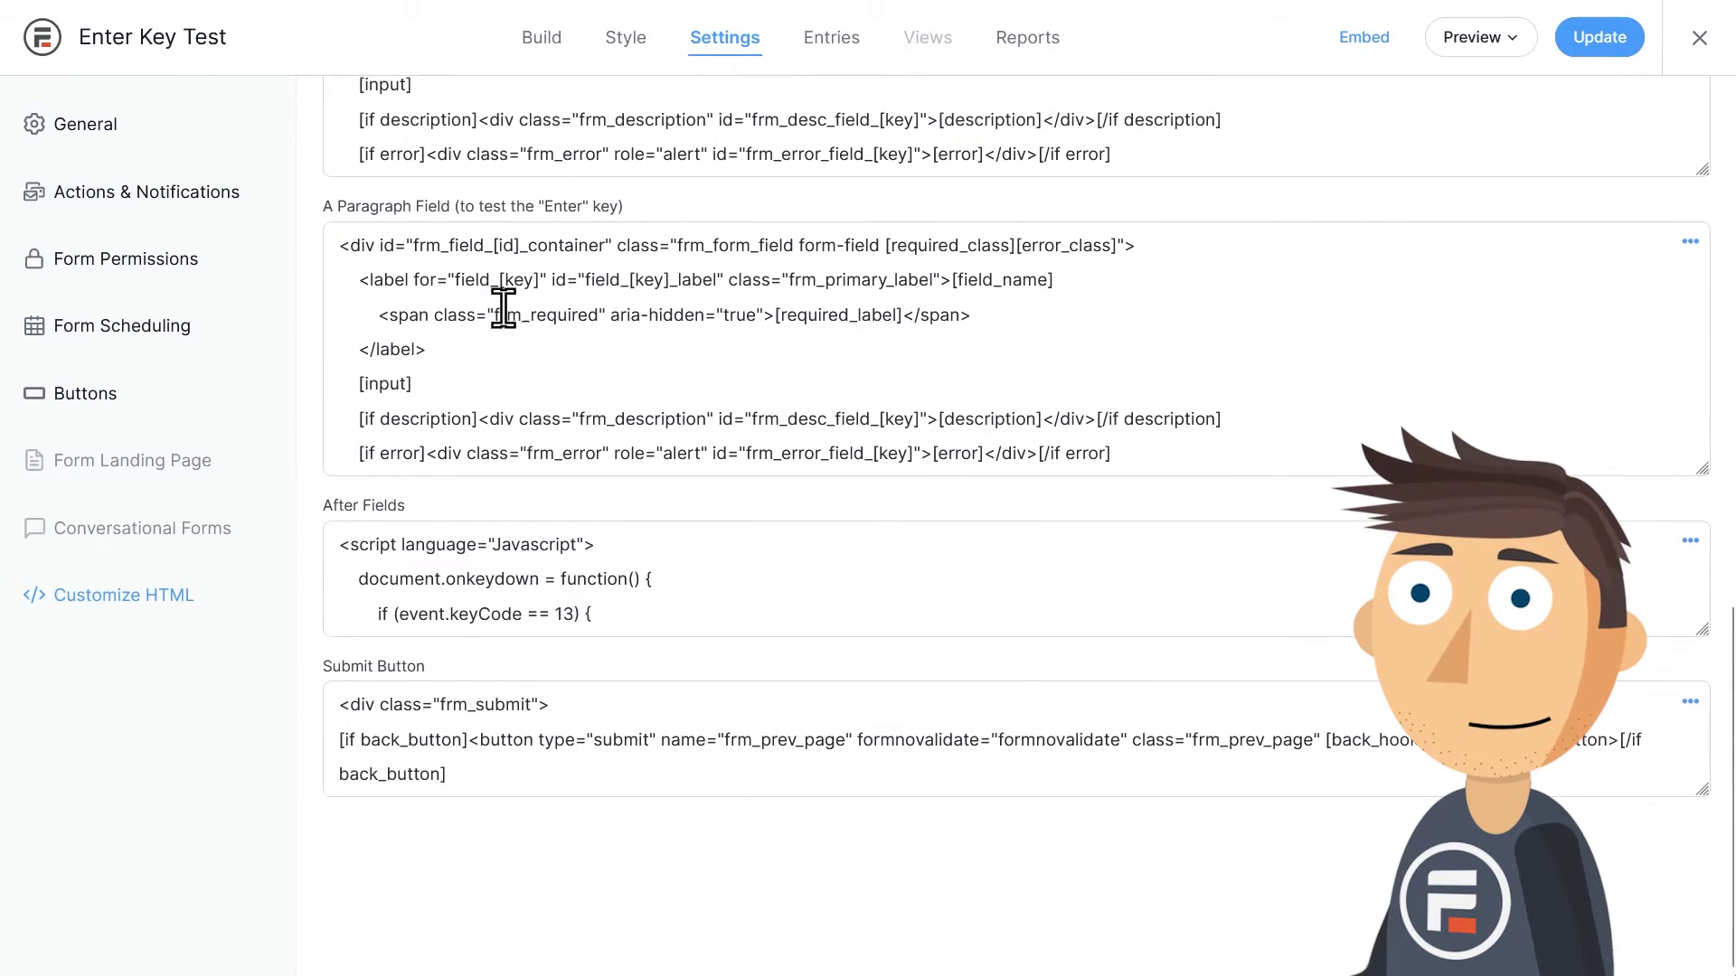
left_click(426, 575)
triple_click(426, 579)
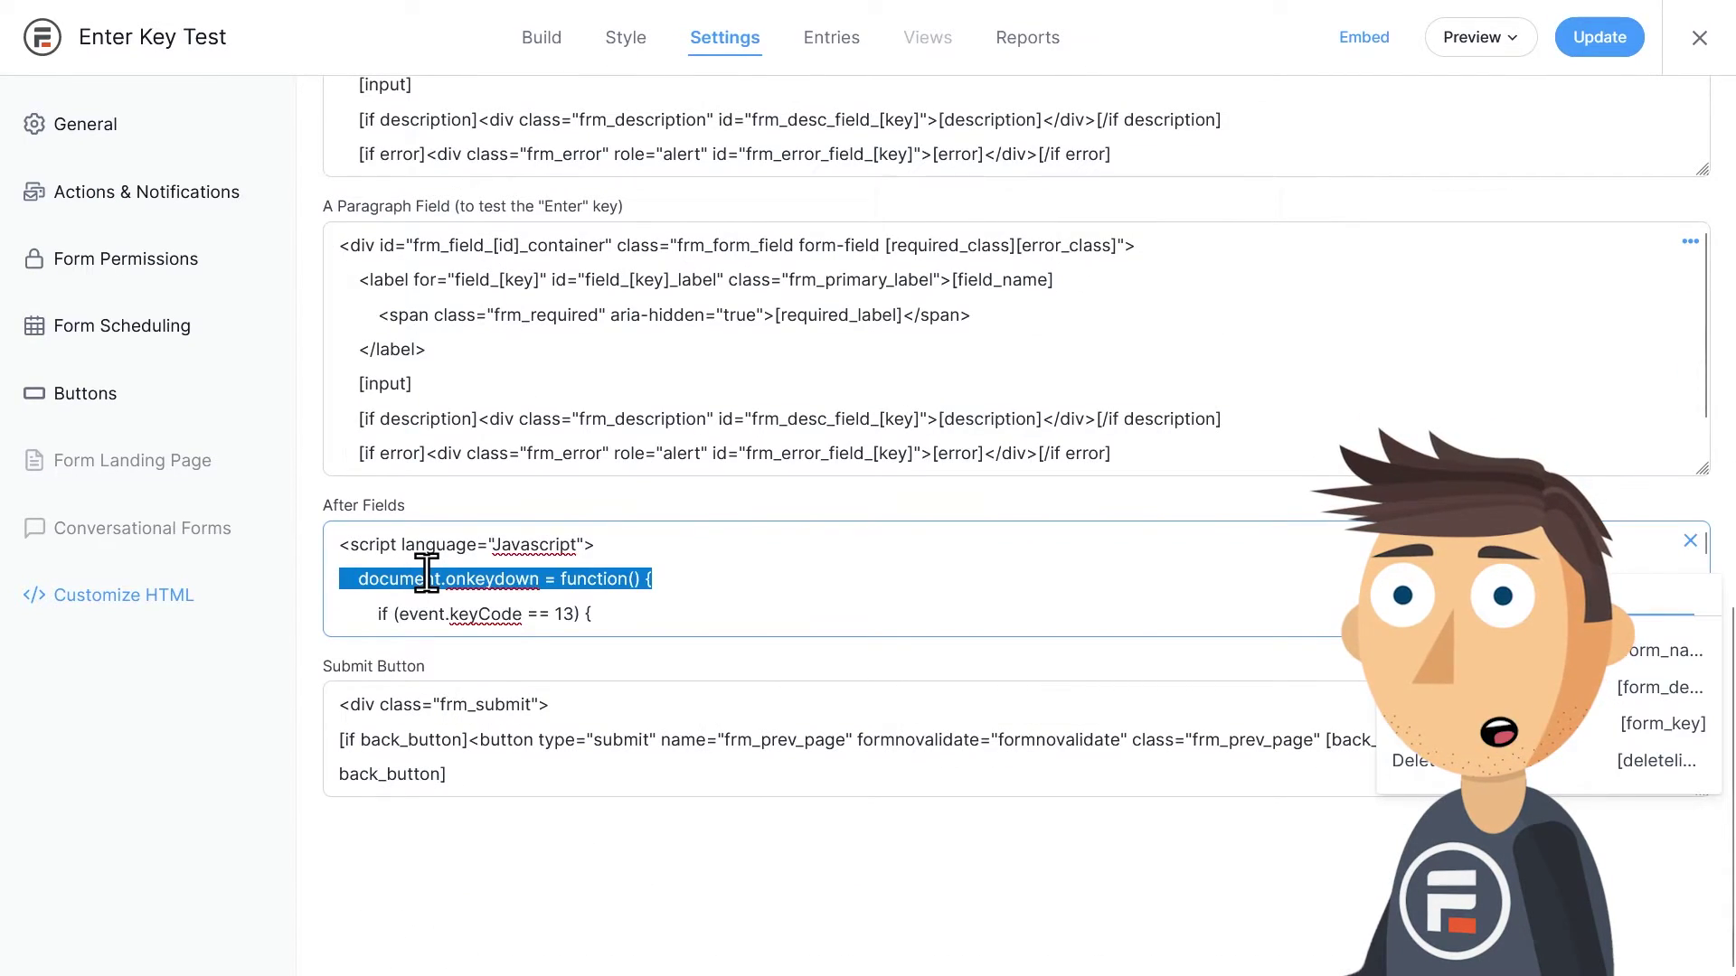
key("ctrl+a")
key("BackSpace")
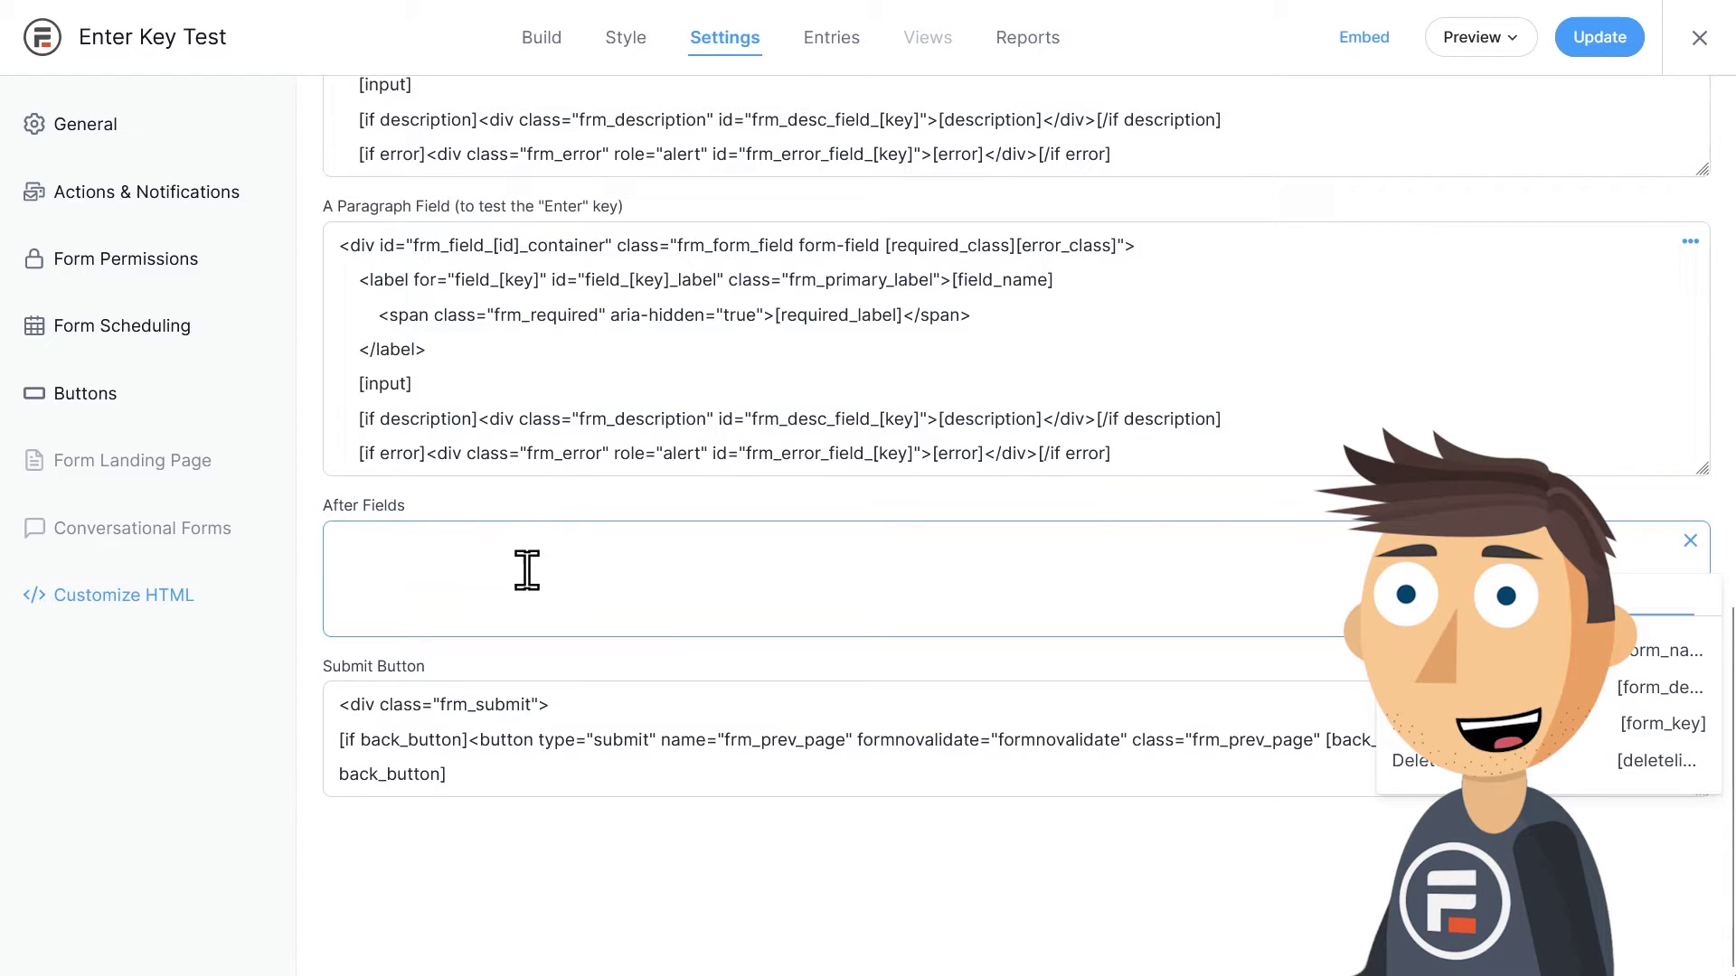
left_click(235, 746)
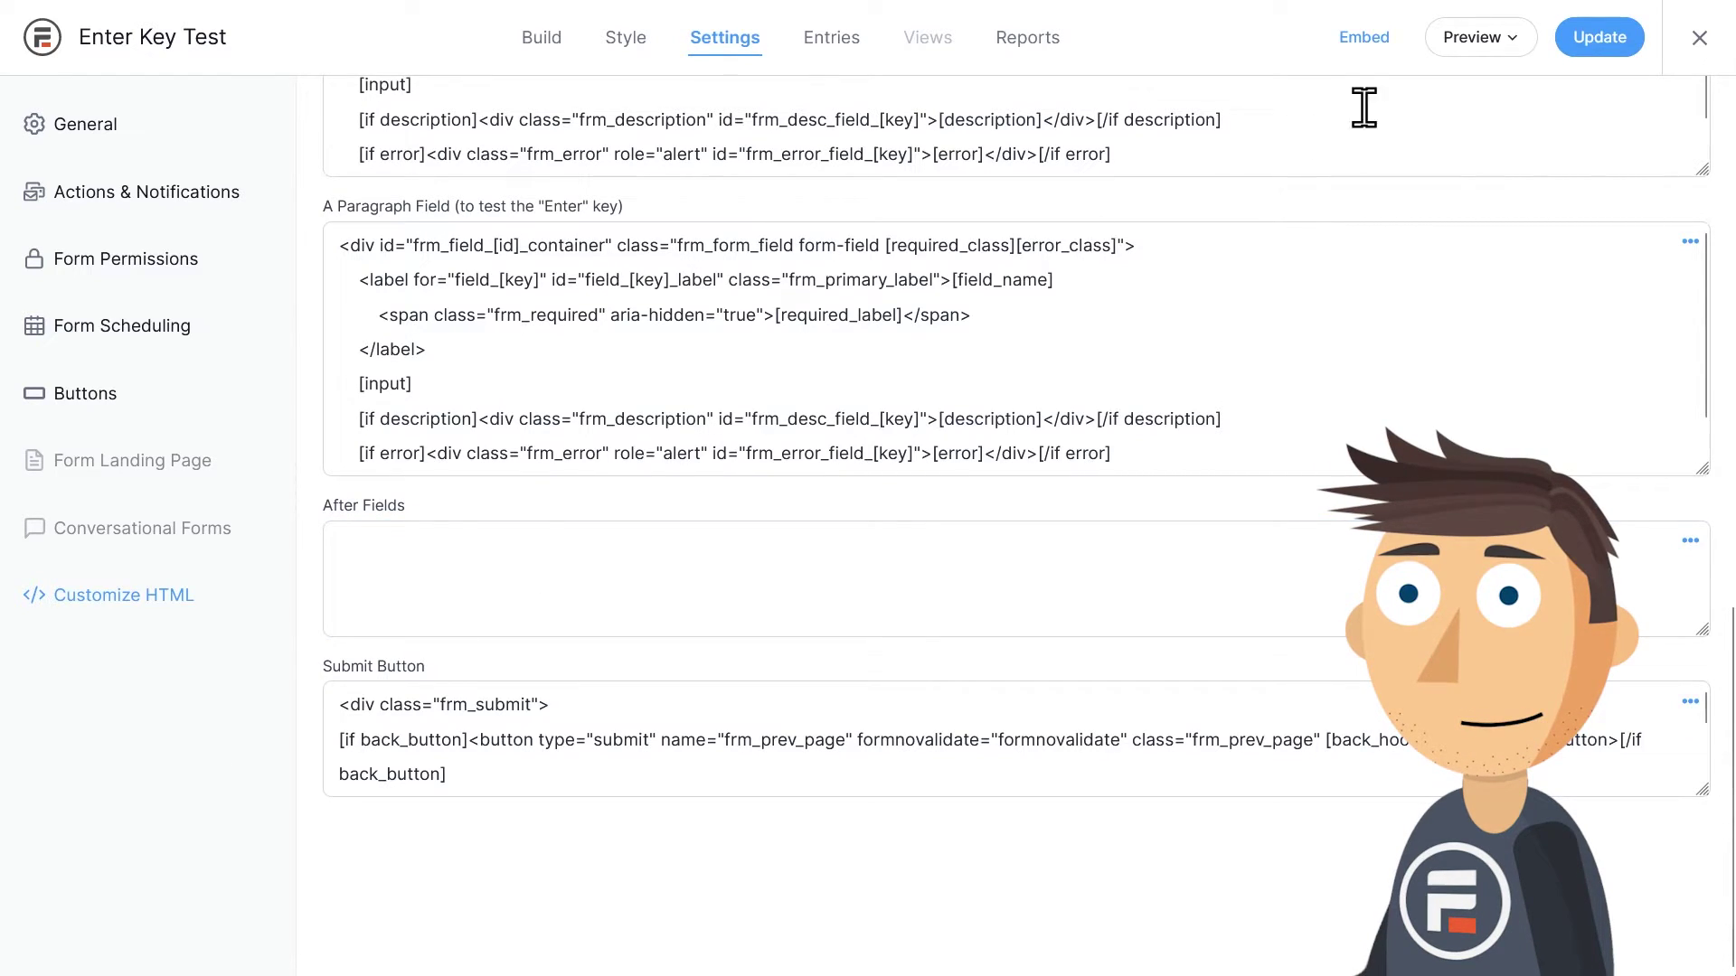
left_click(1597, 38)
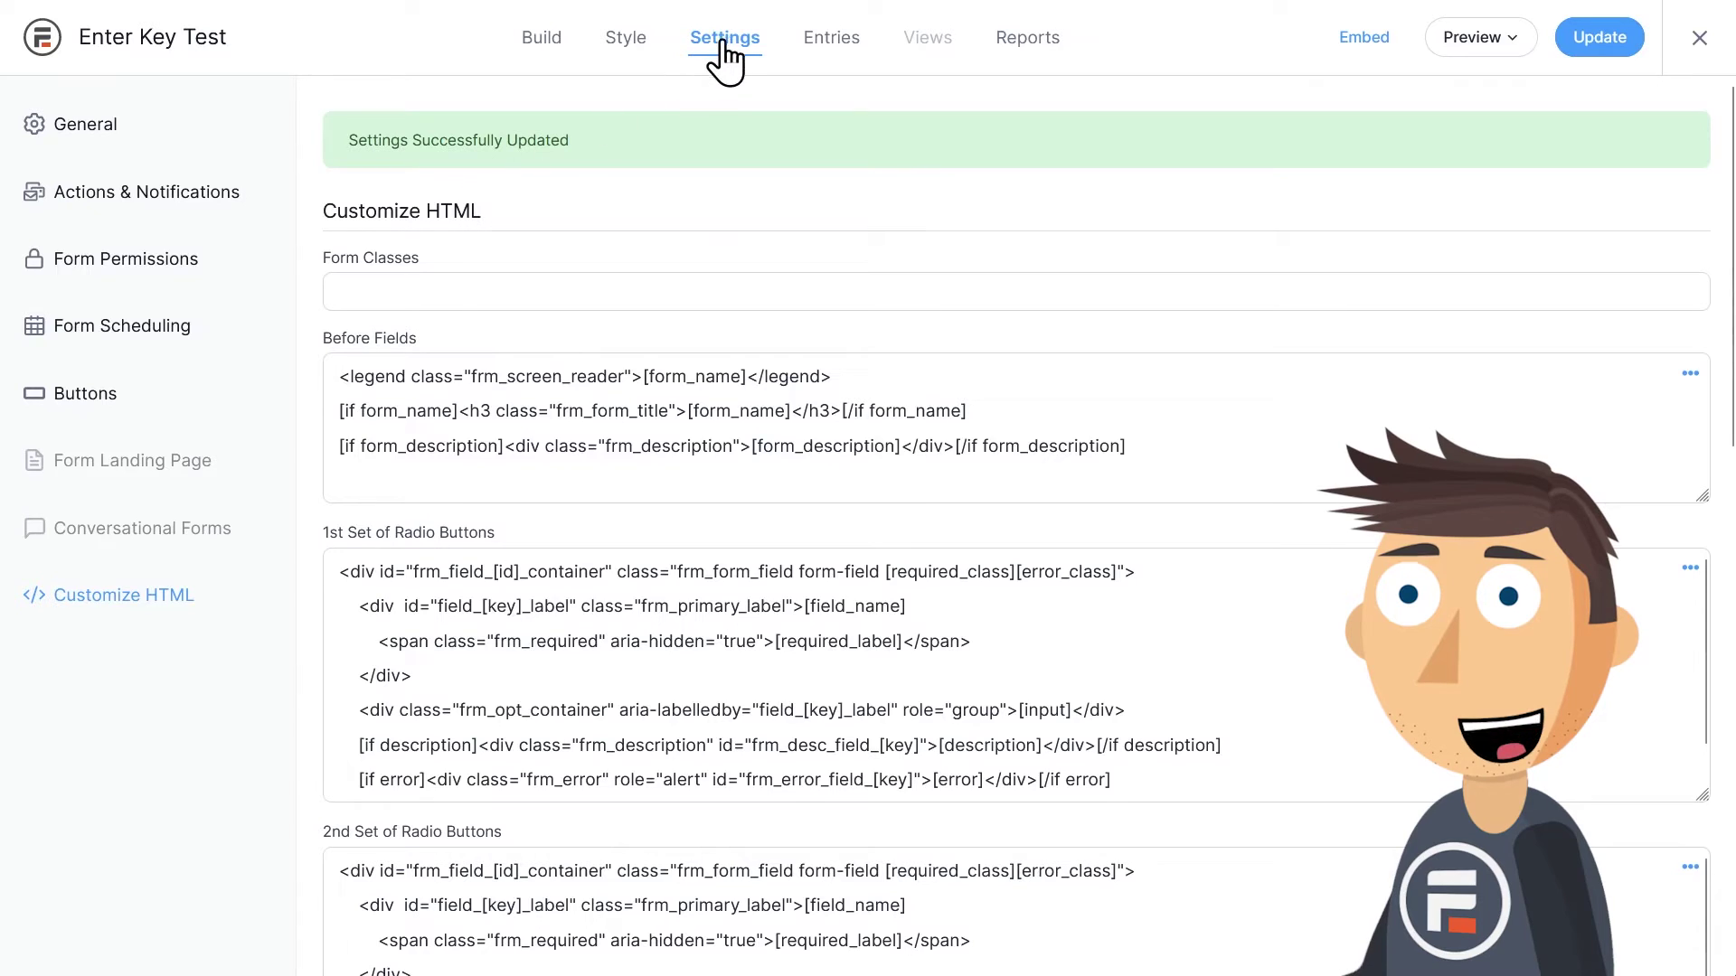
Show the submit button only if A Paragraph Field is NOT equal to blank, and save
left_click(725, 43)
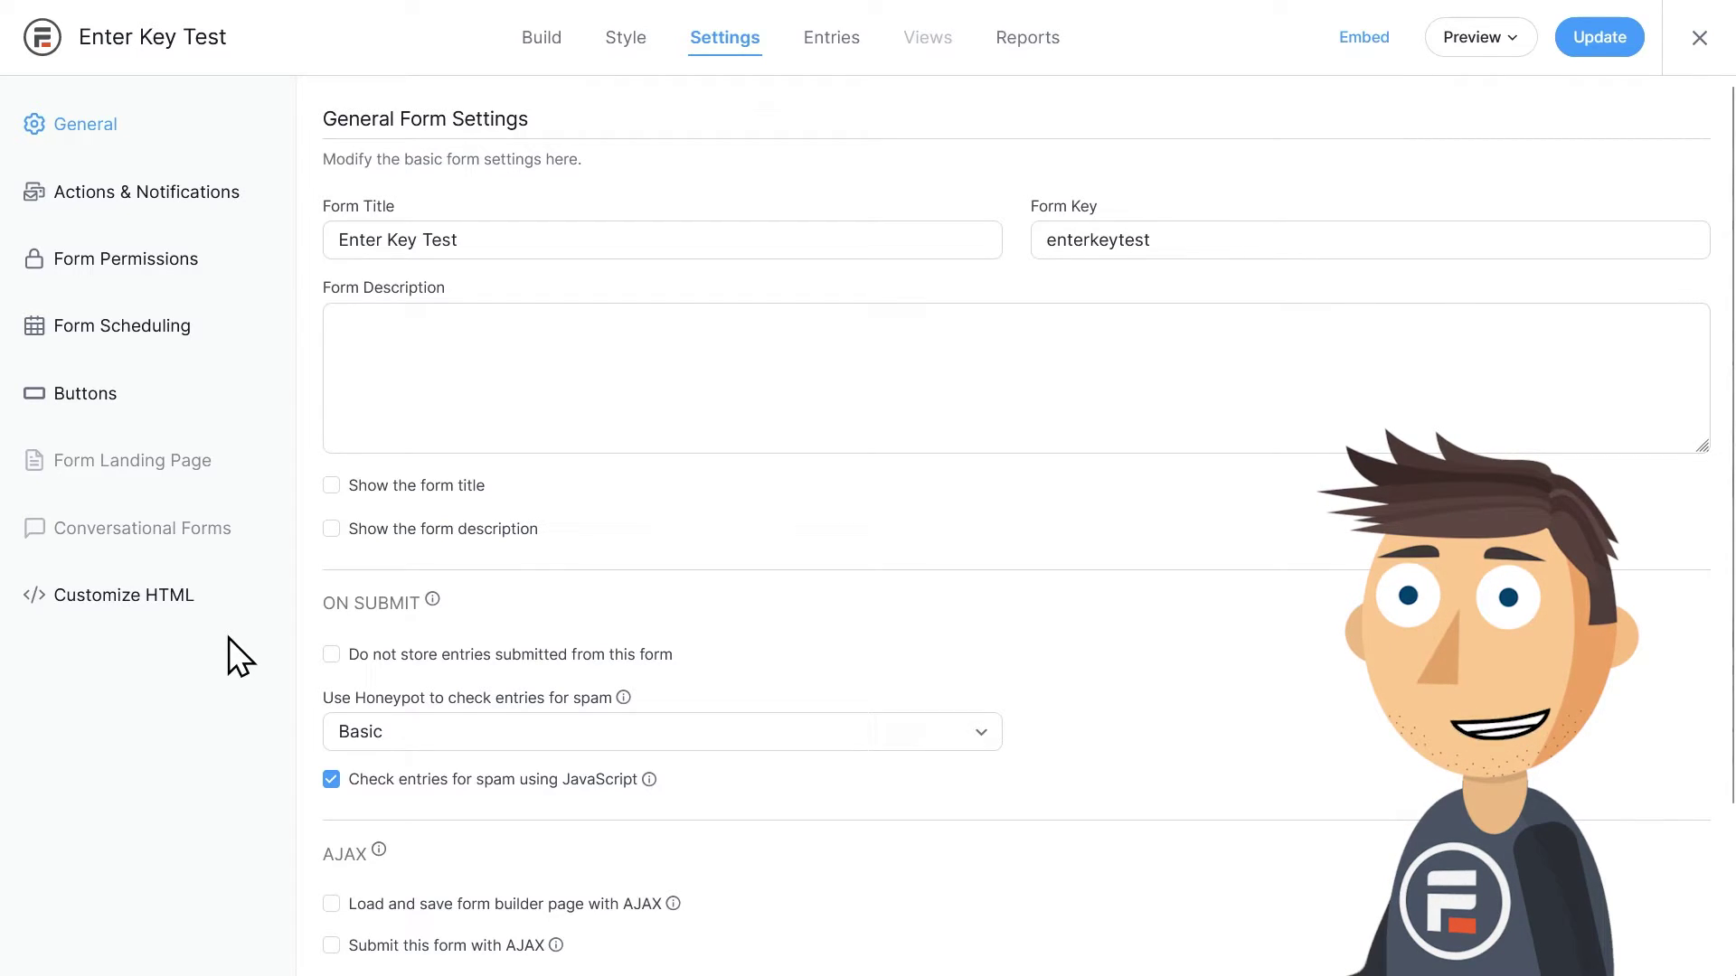
left_click(145, 404)
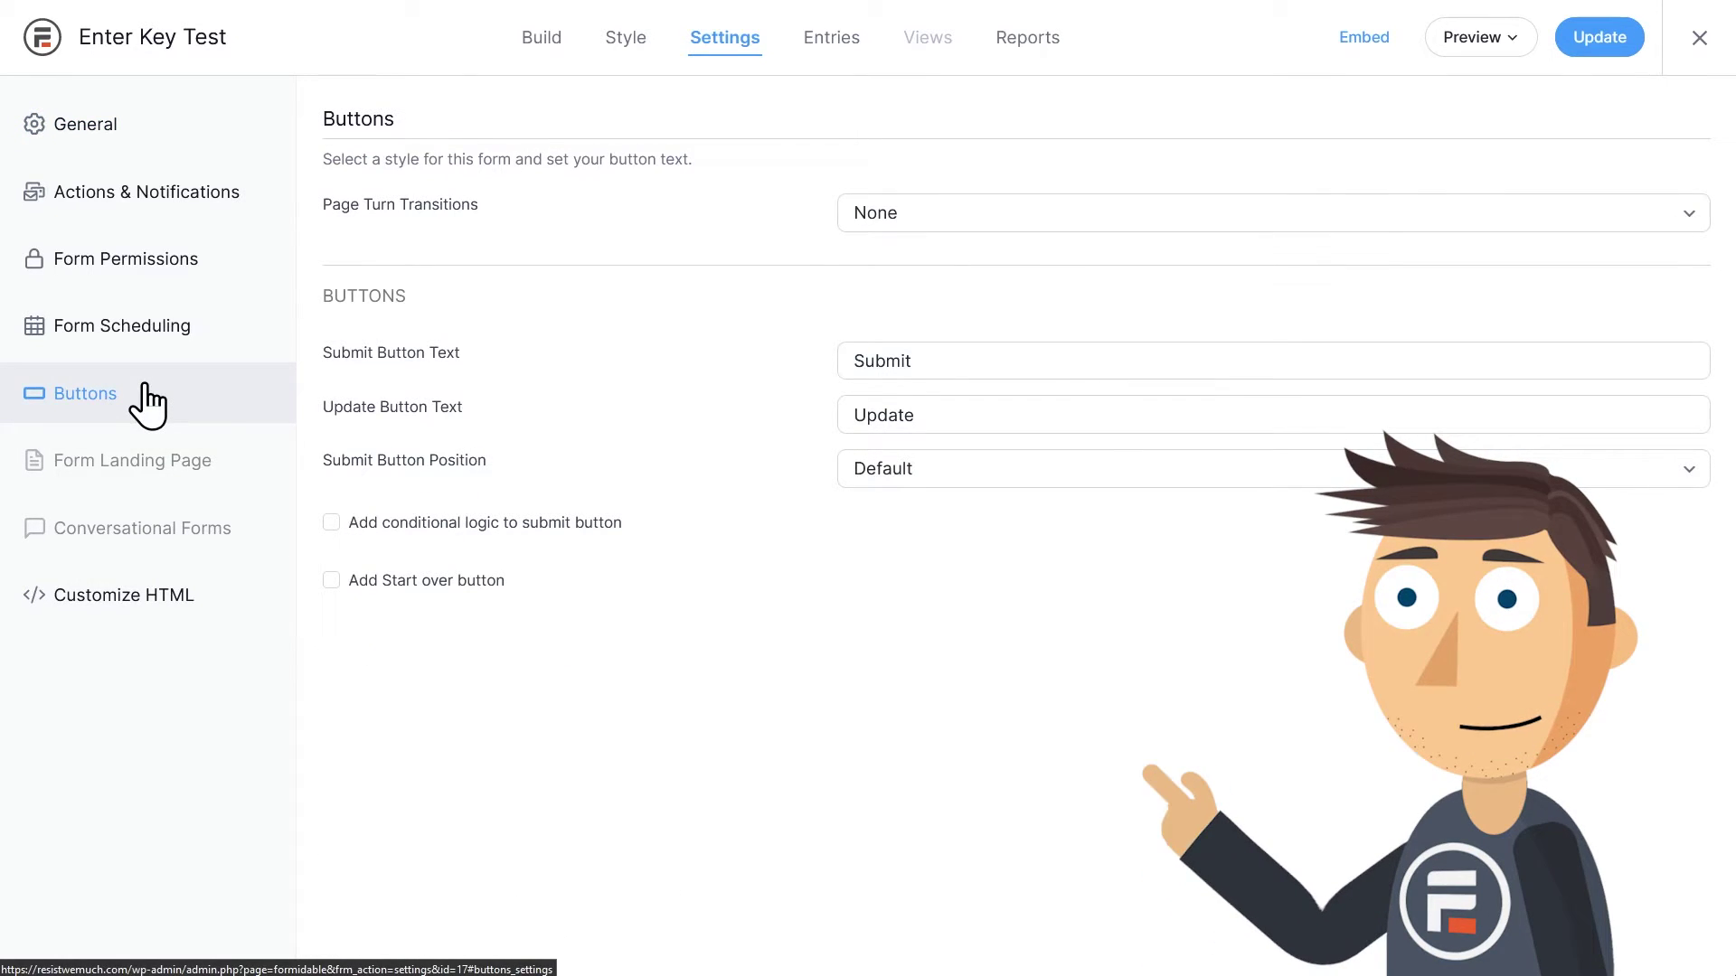
left_click(331, 522)
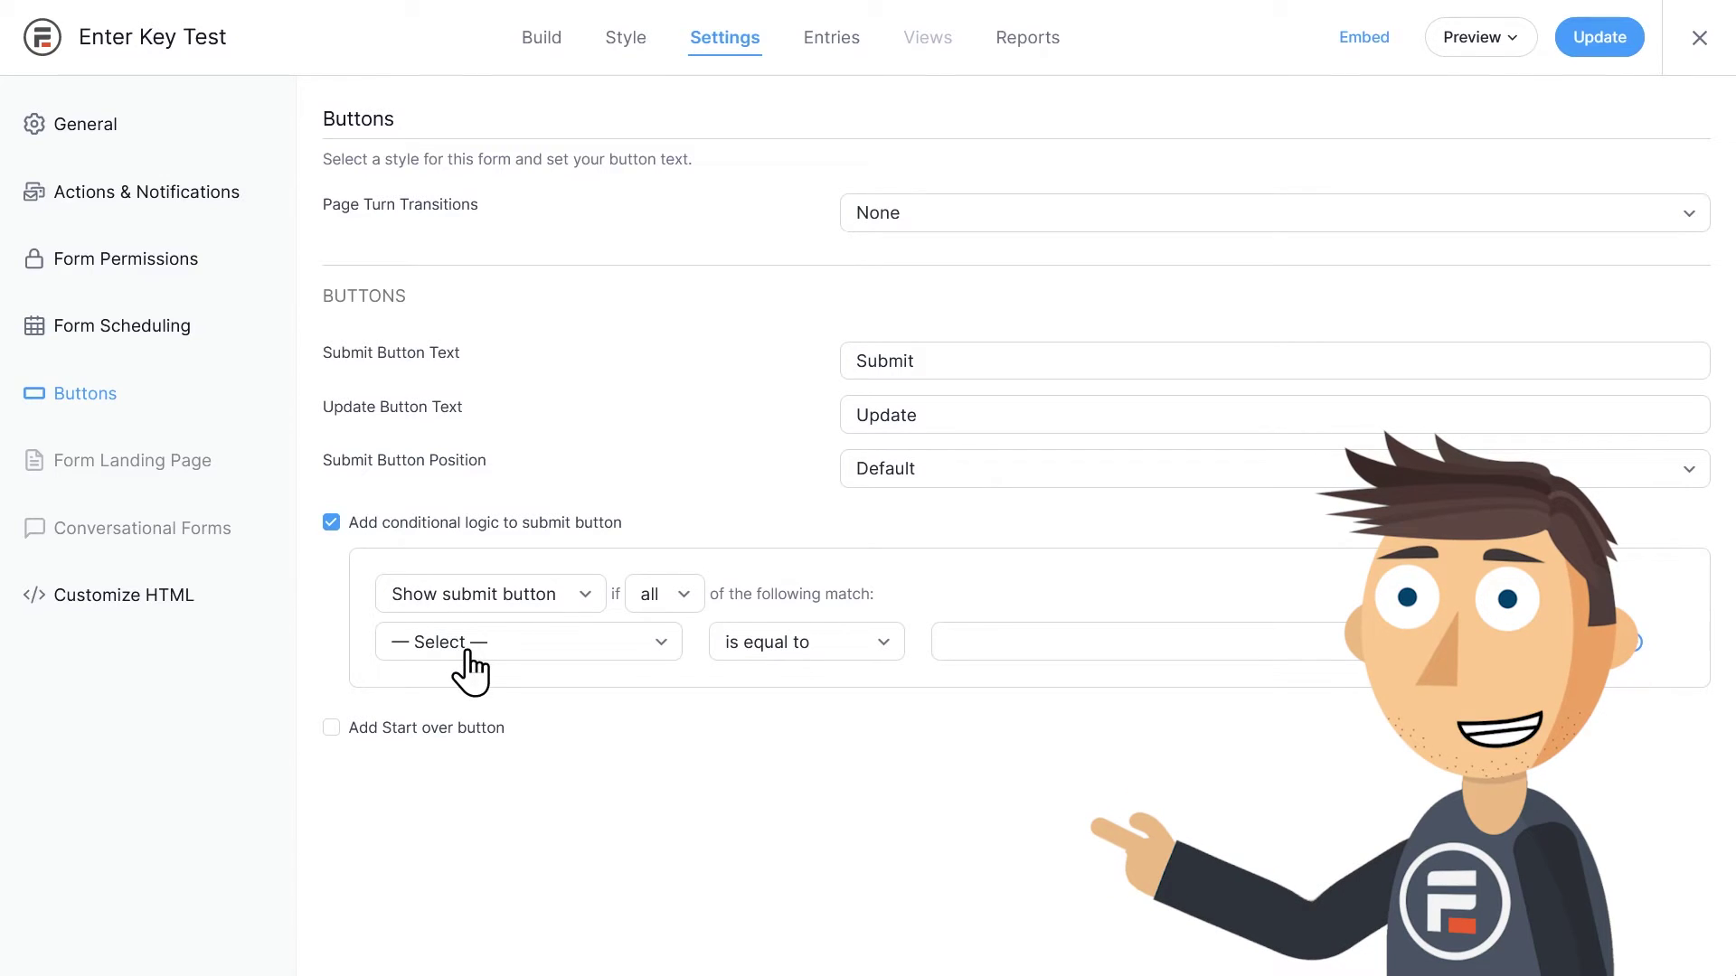
left_click(528, 644)
left_click(546, 822)
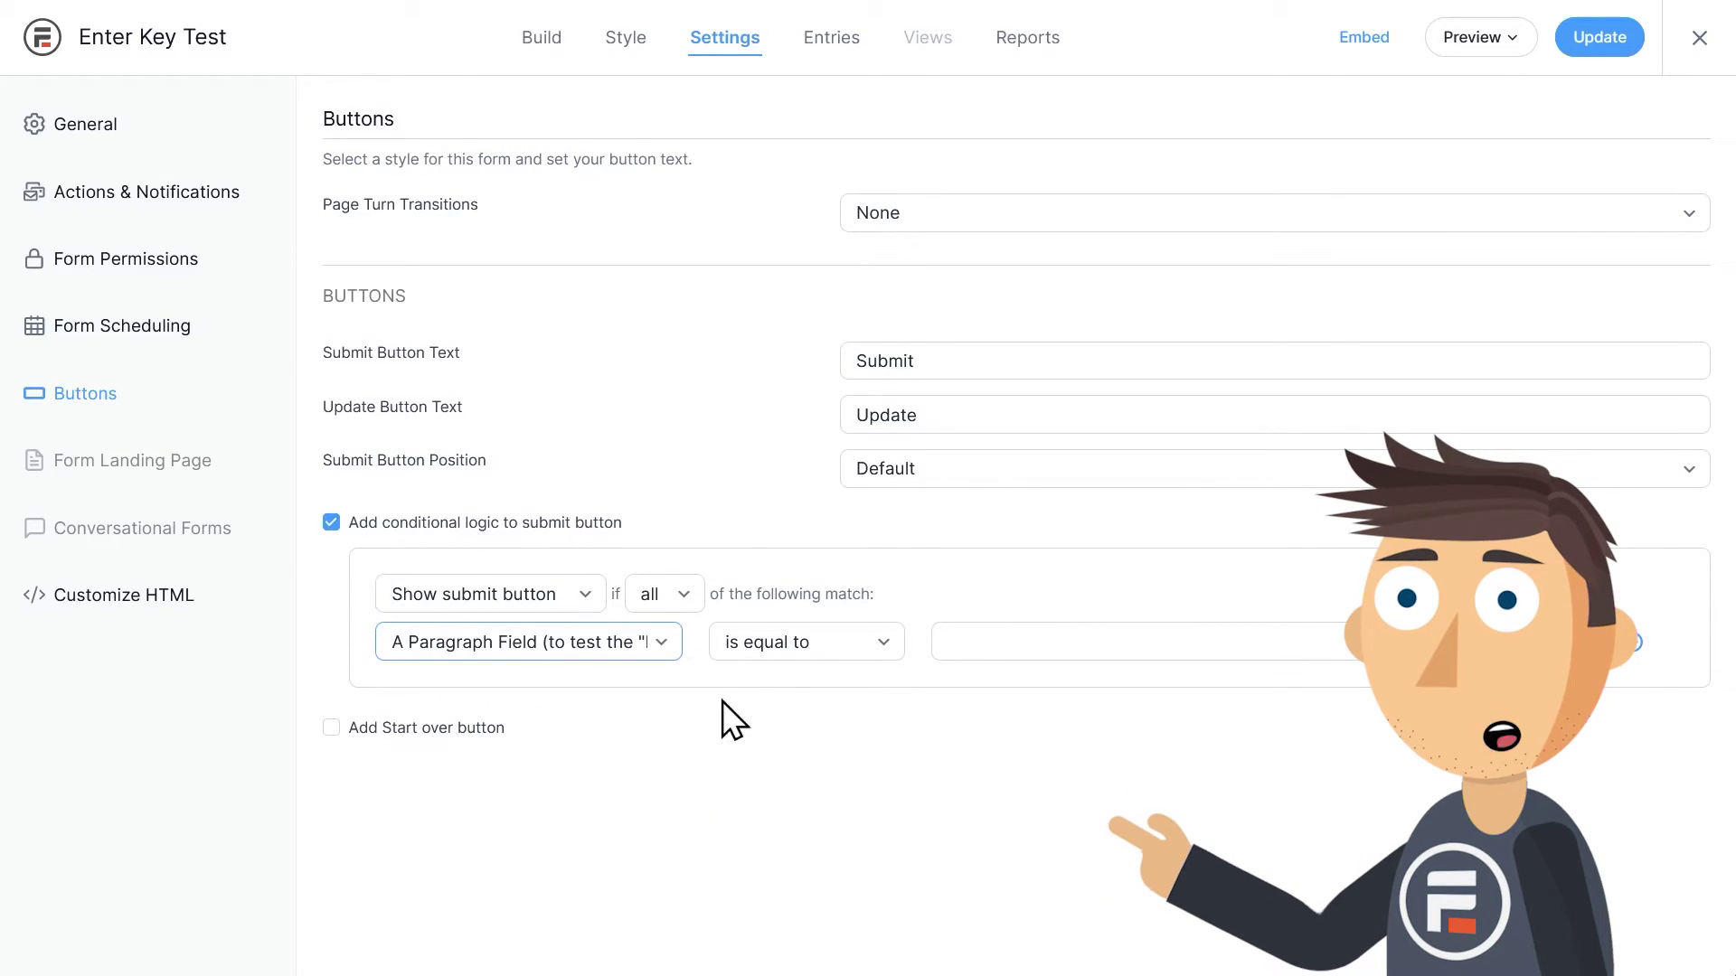
left_click(779, 643)
left_click(779, 718)
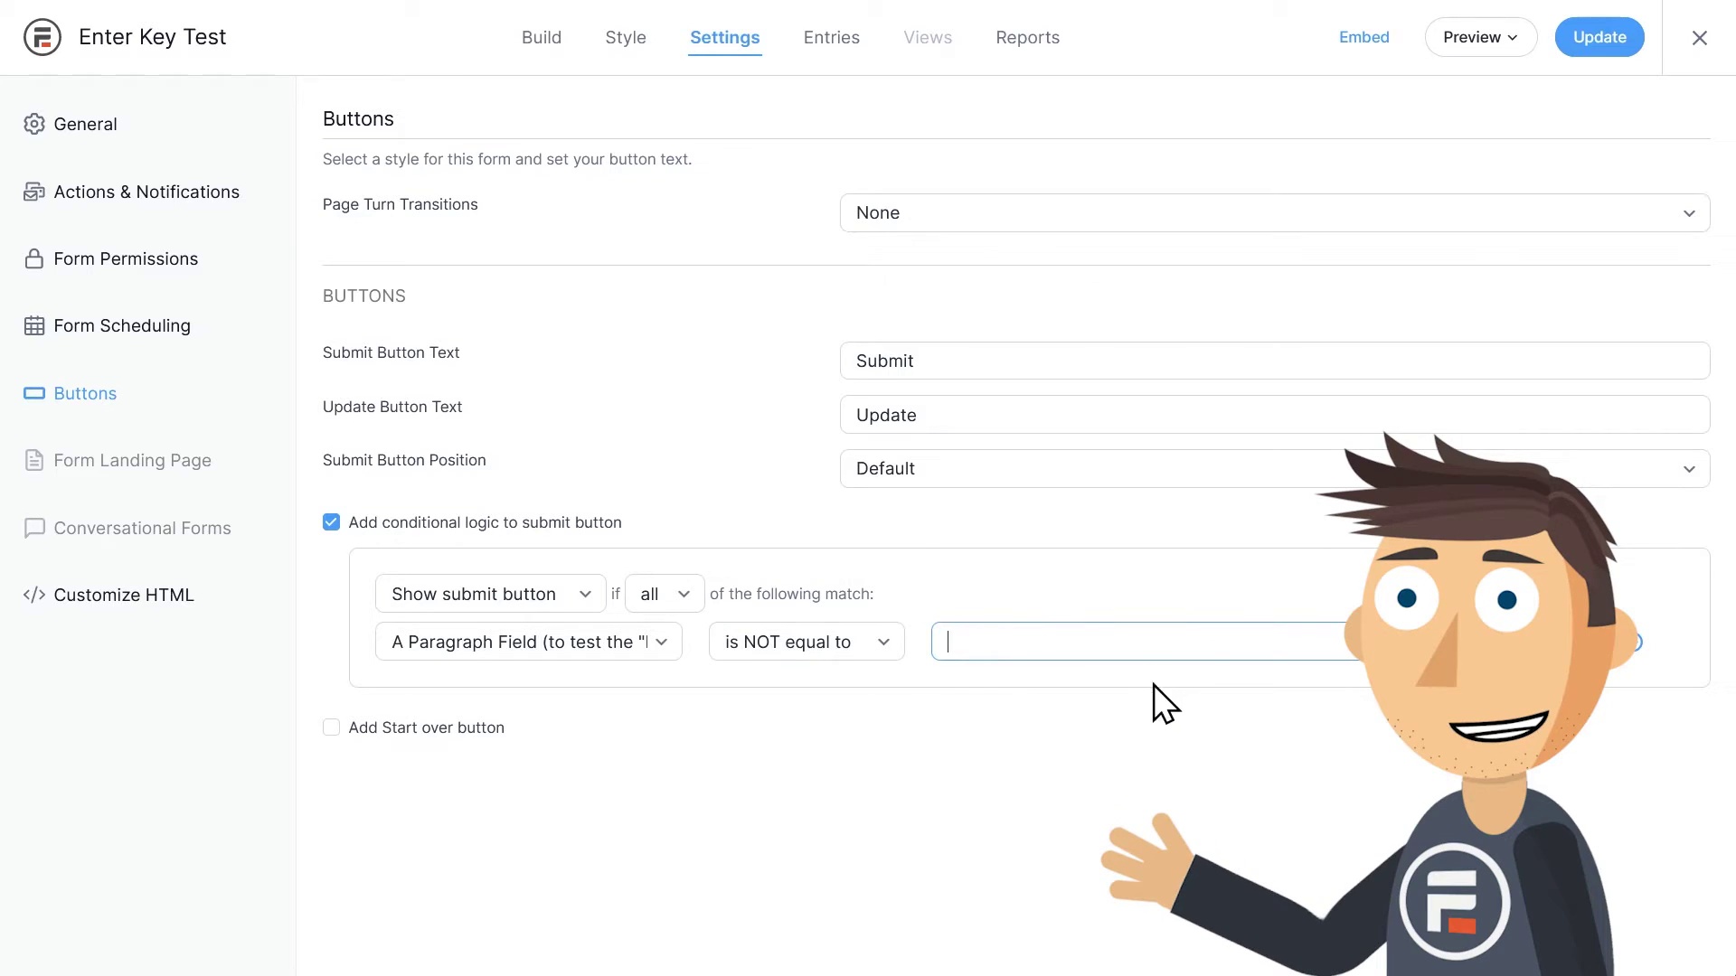
left_click(1603, 41)
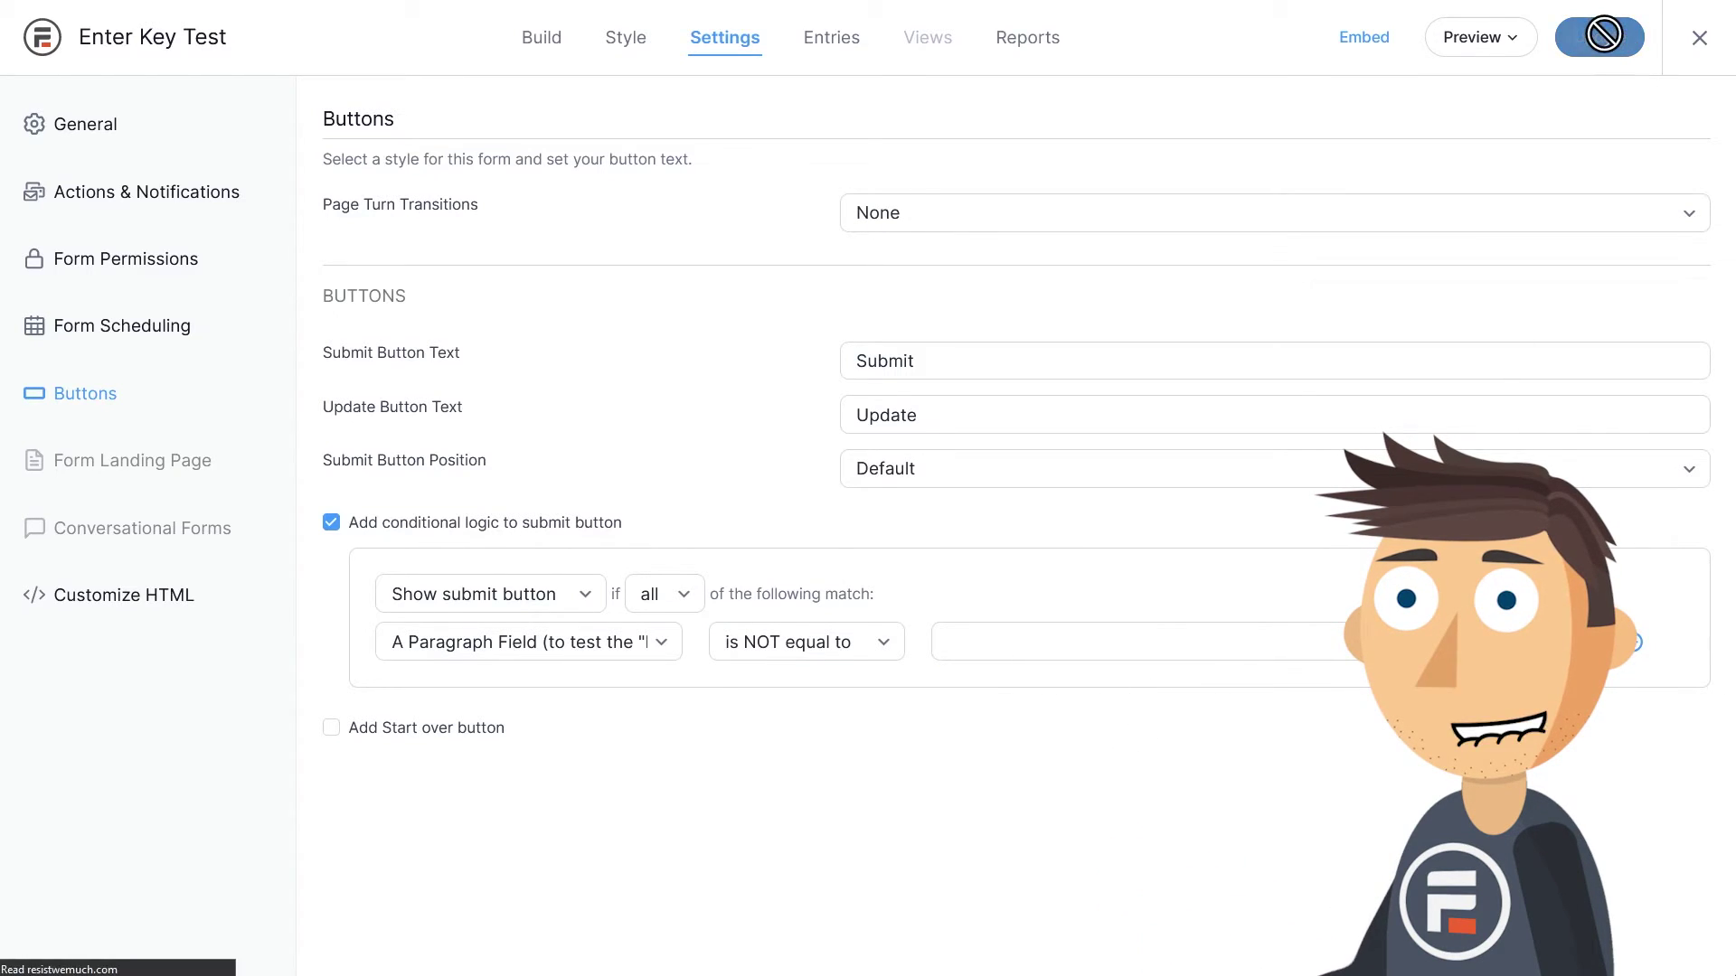
left_click(1519, 45)
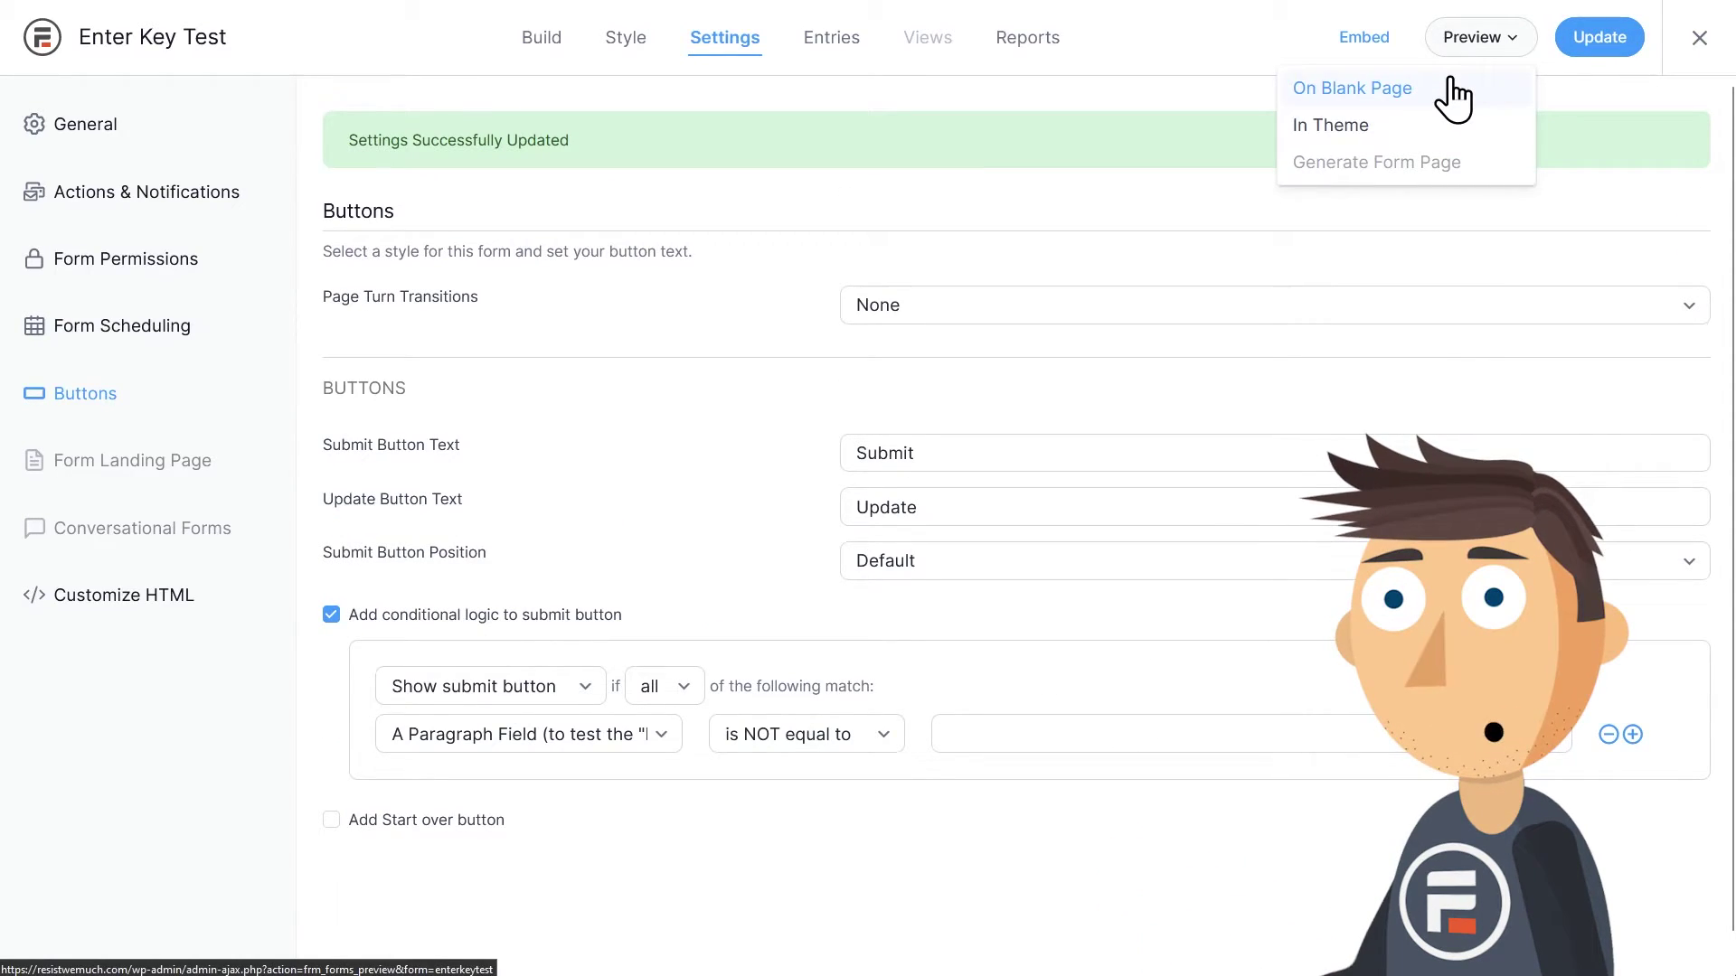
left_click(1452, 83)
left_click(103, 101)
key("Tab")
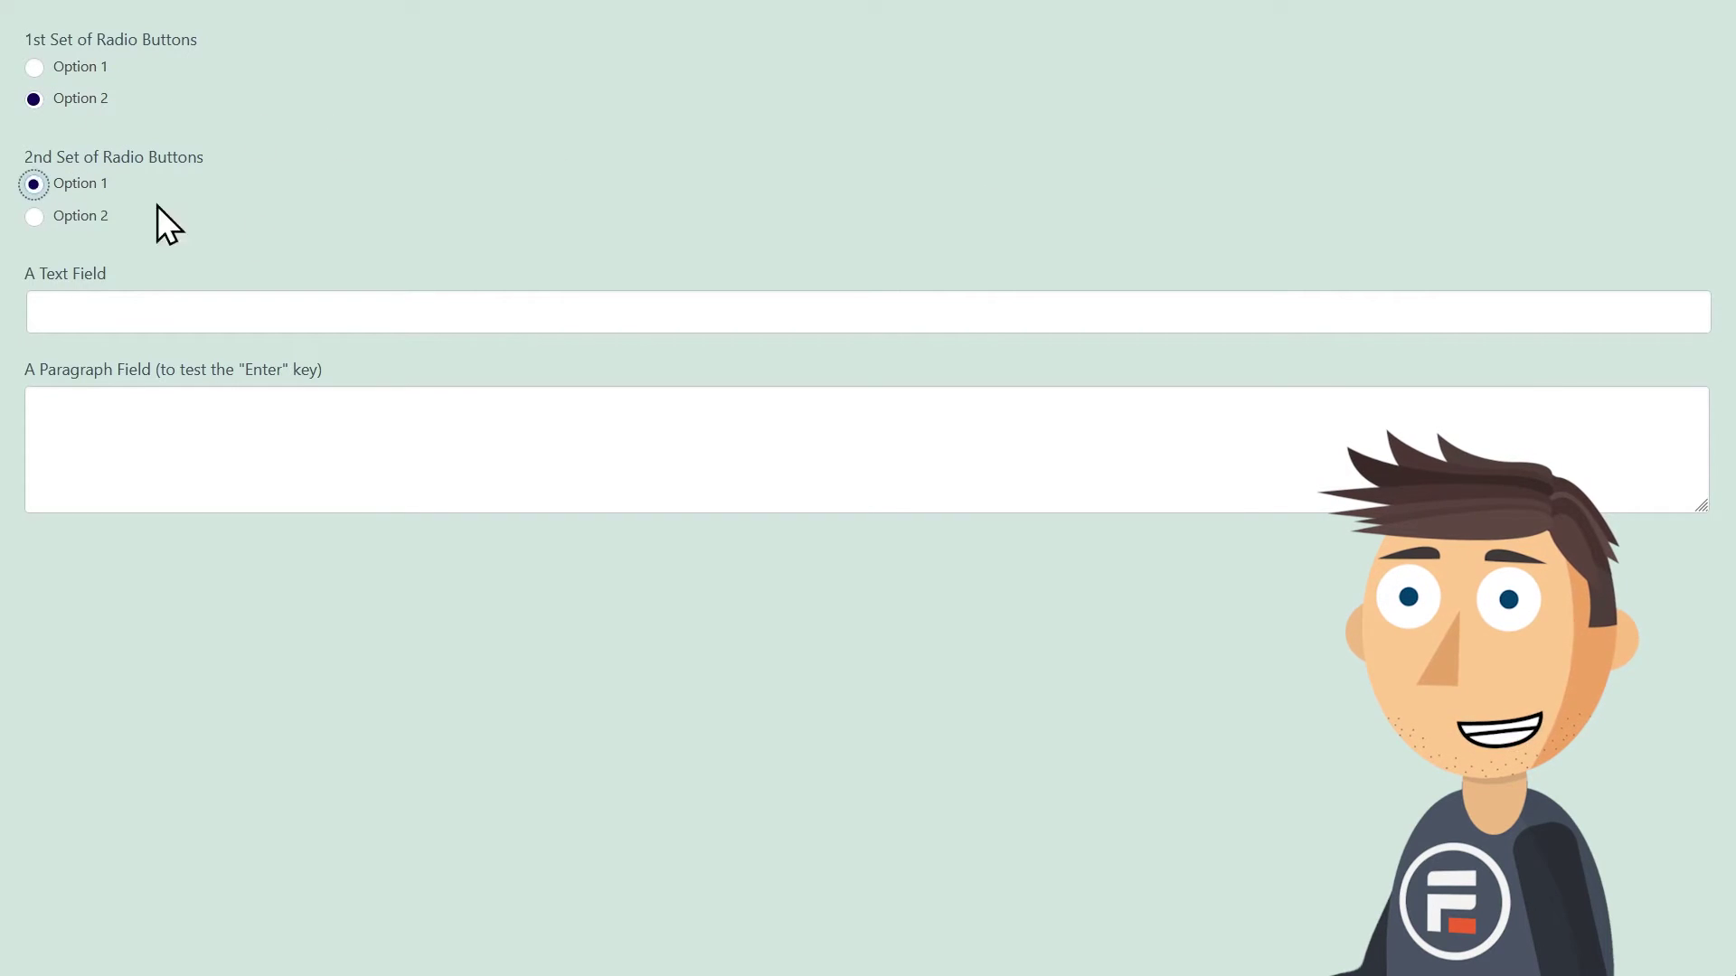
key("space")
left_click(403, 302)
type("asdfs")
left_click(415, 422)
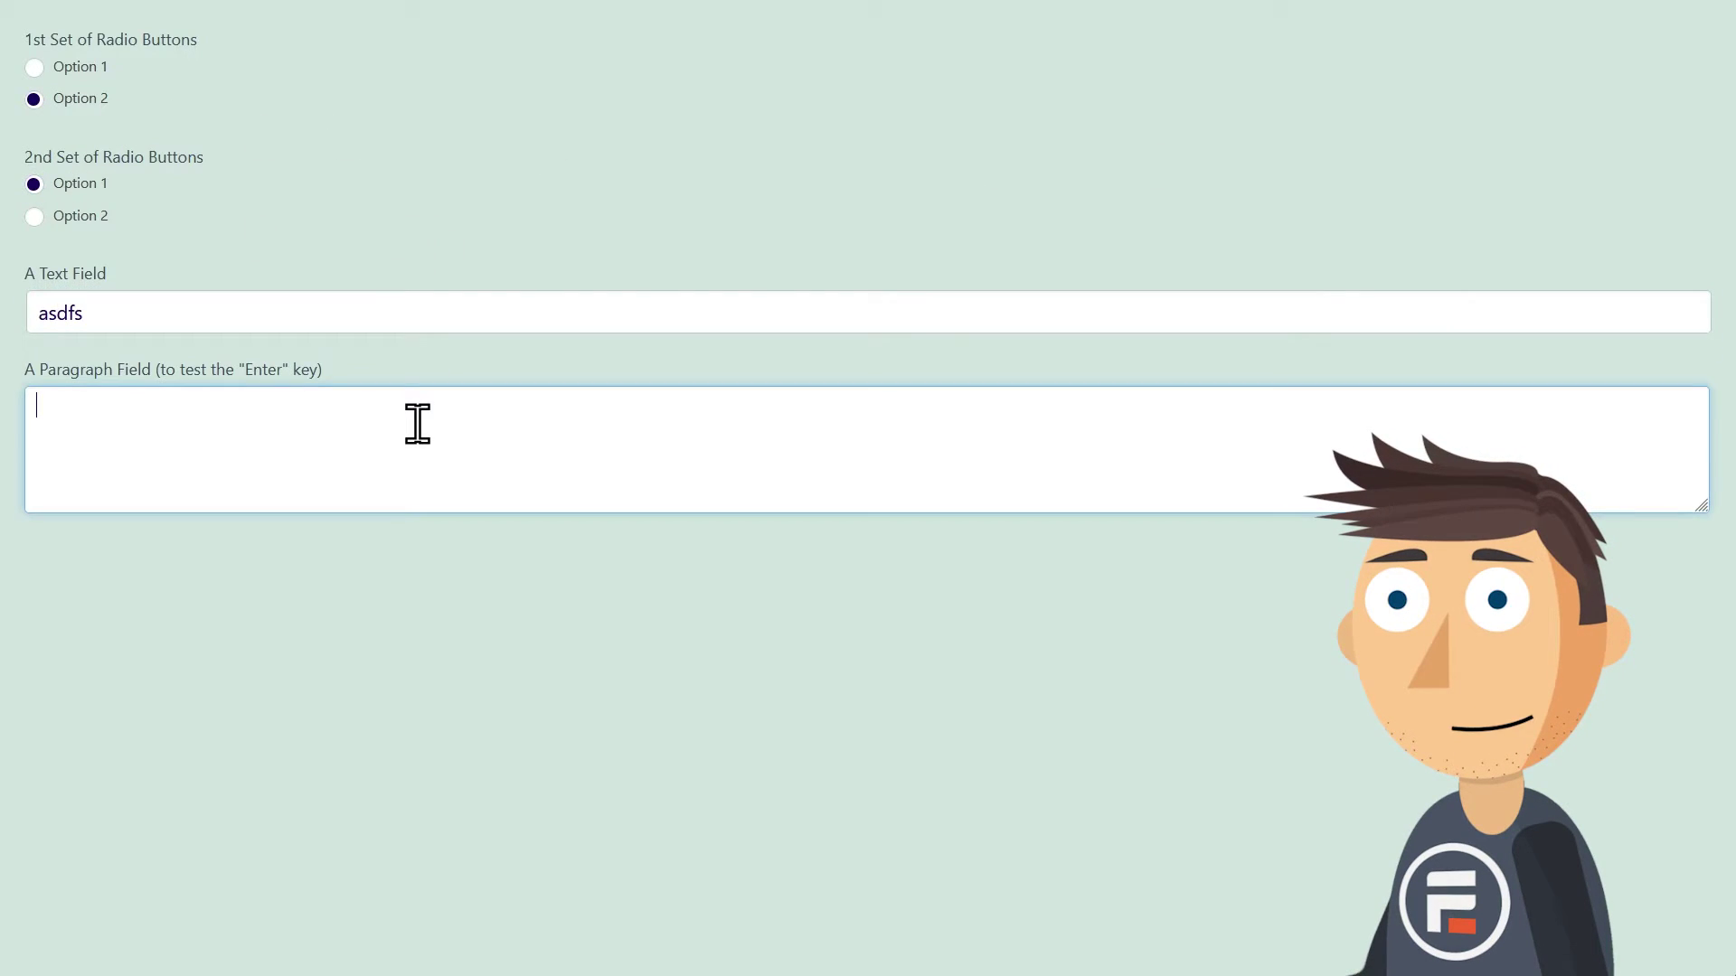
type("asdf")
key("Return")
type("asdf")
key("Return")
type("asdf")
key("Return")
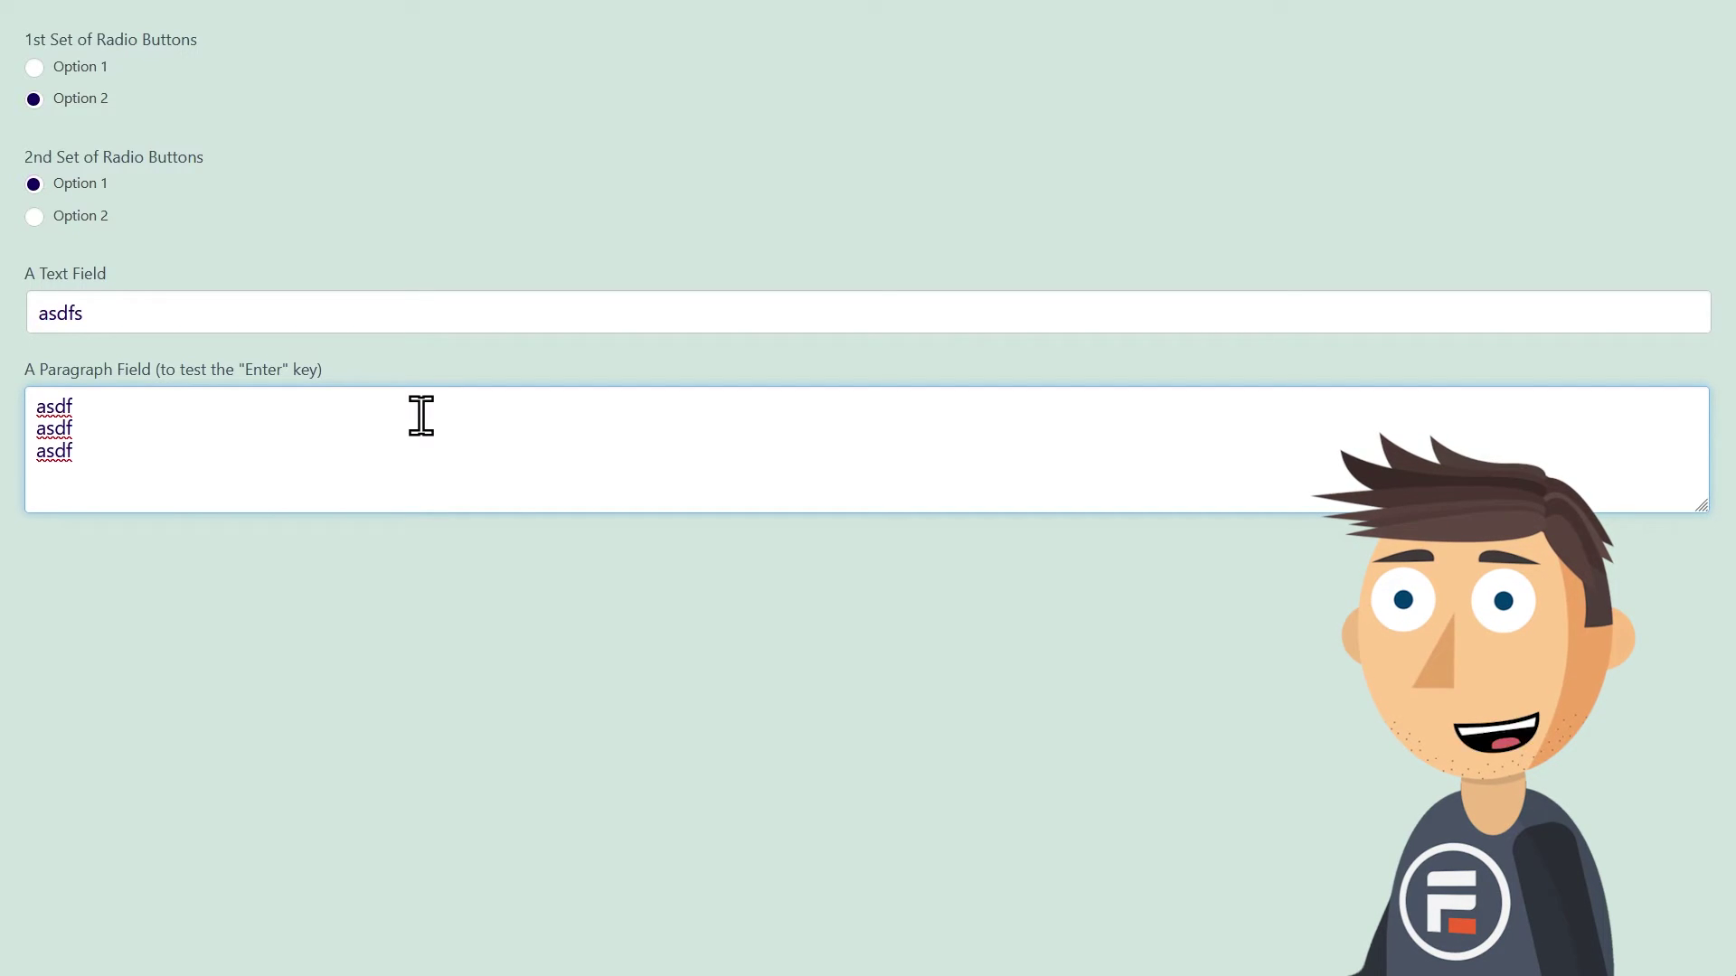
left_click(437, 595)
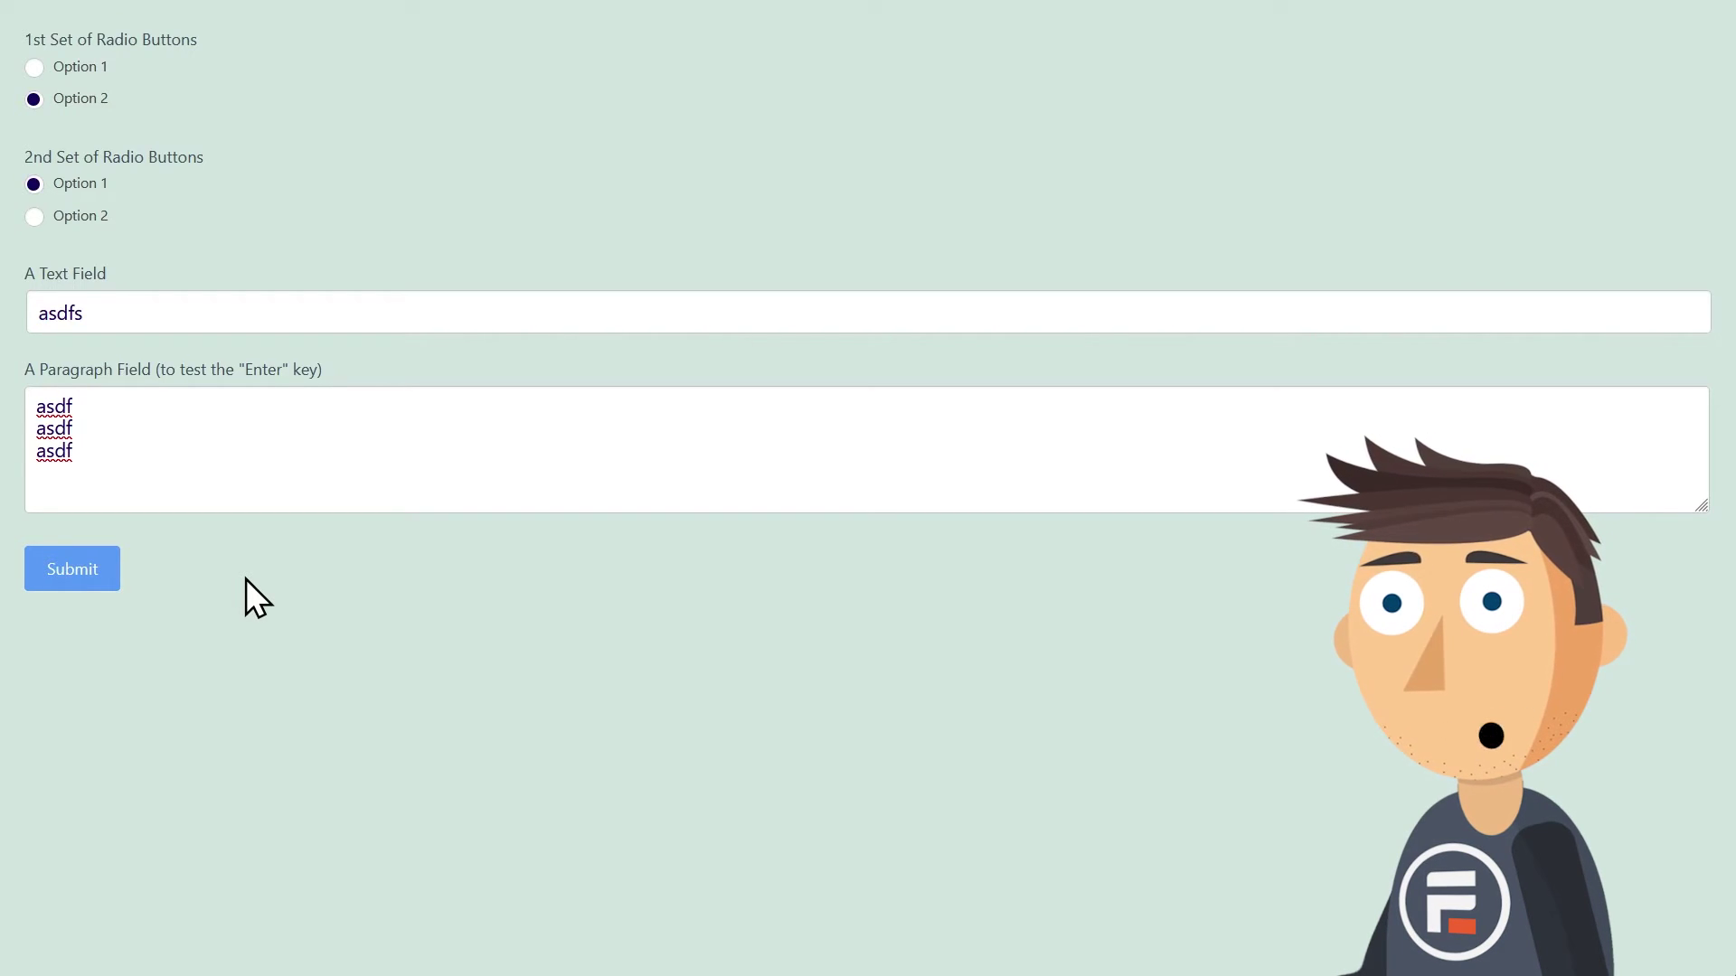
left_click(445, 3)
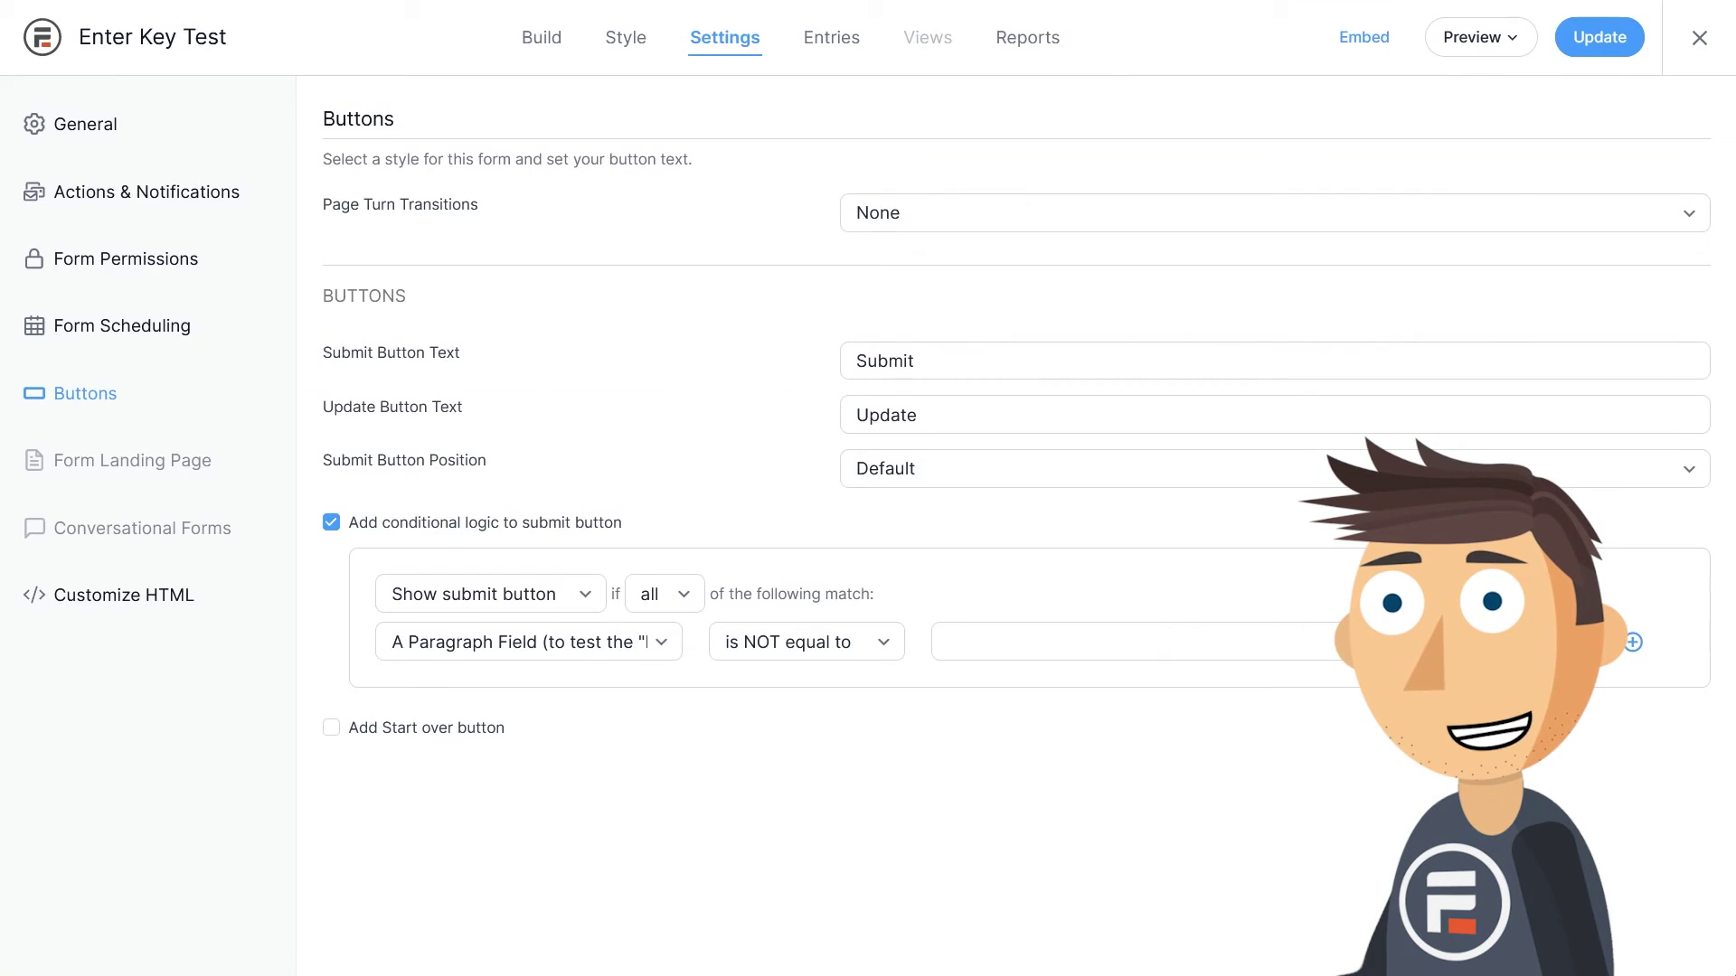
Add a required Email field to the Enter Key Test form and save it
left_click(541, 40)
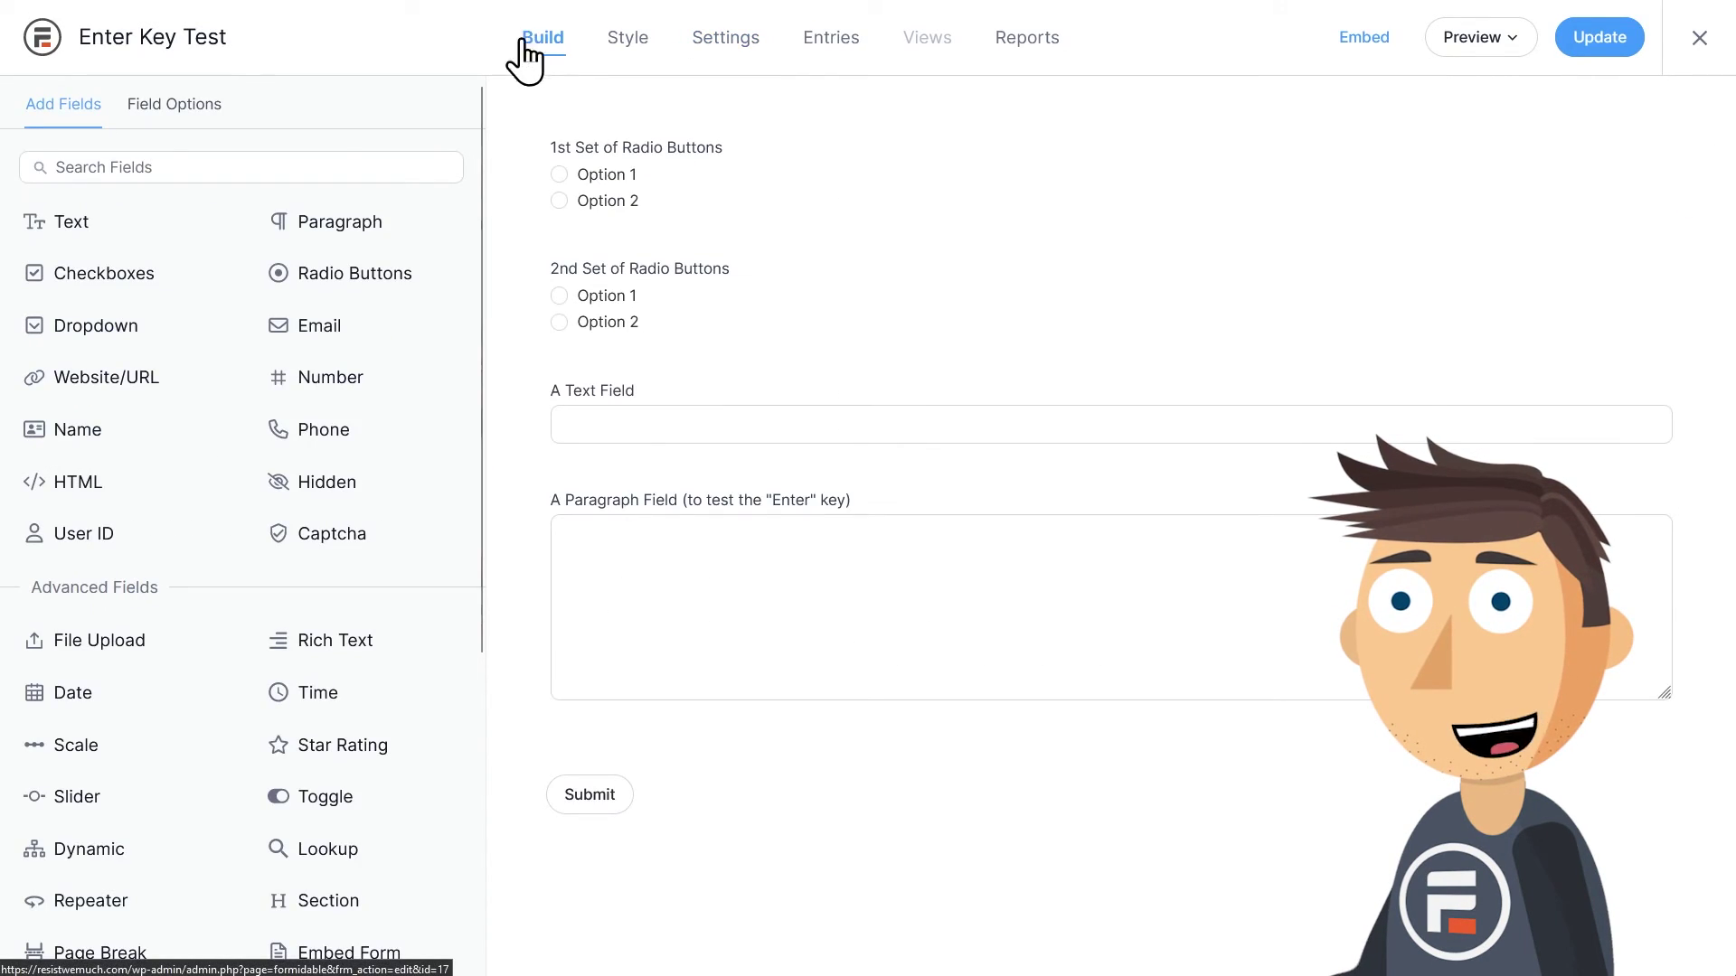
left_click(307, 334)
left_click(701, 789)
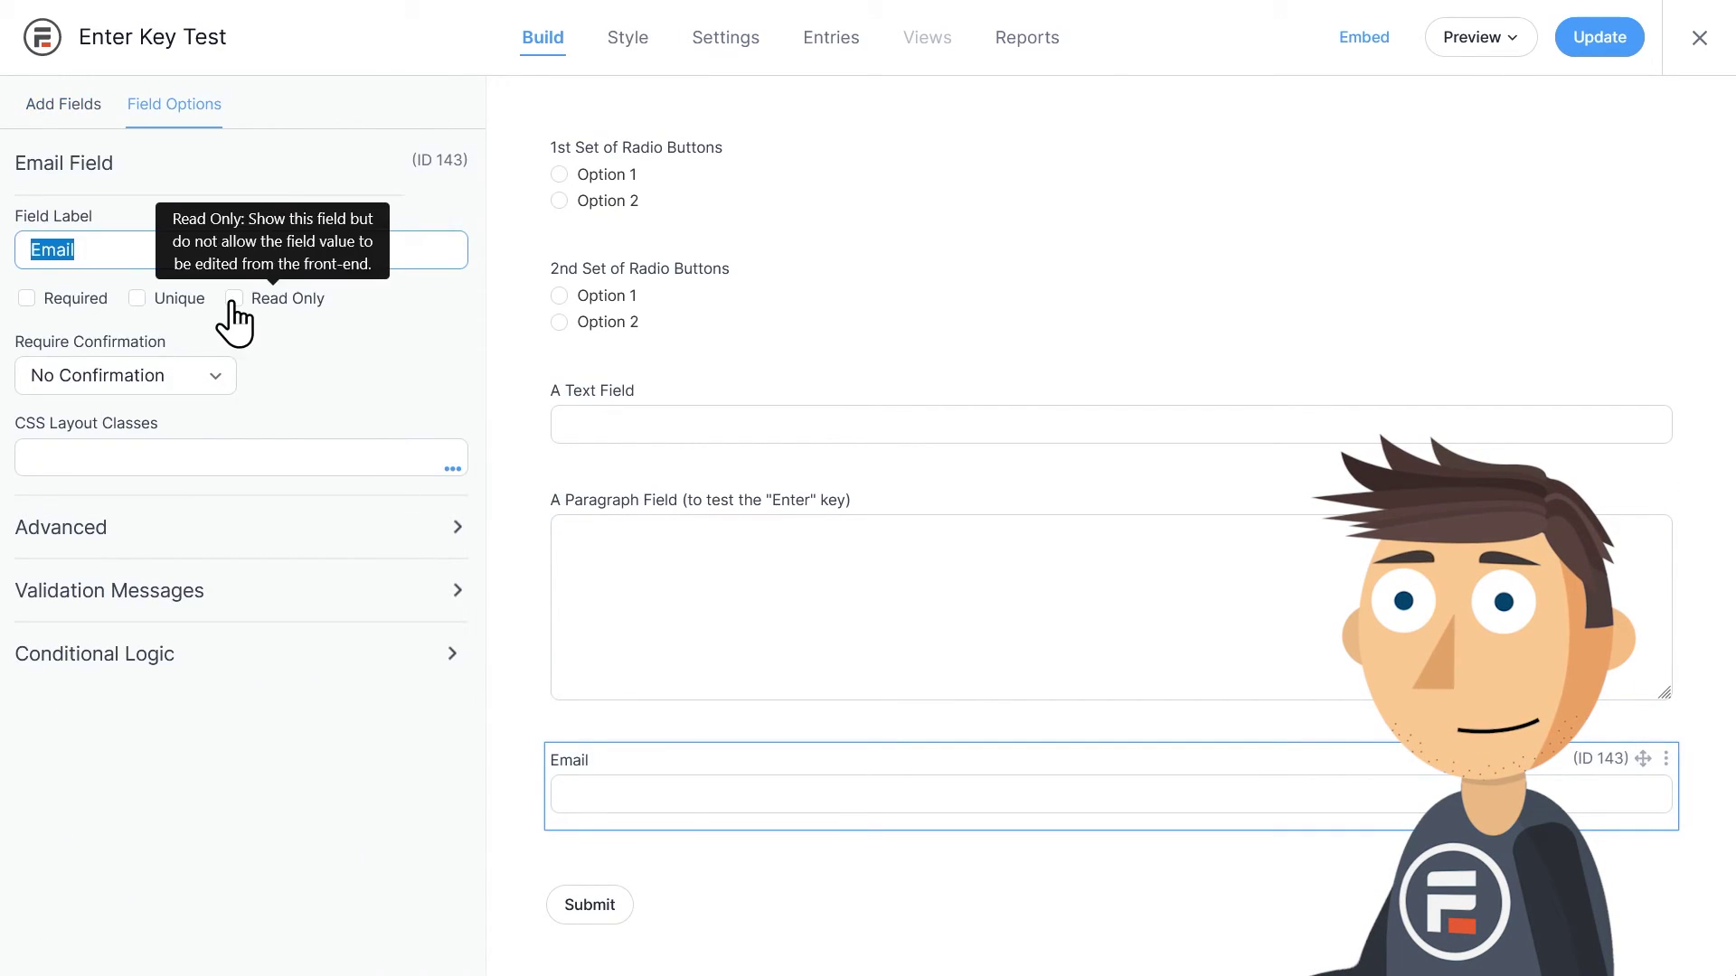
left_click(76, 298)
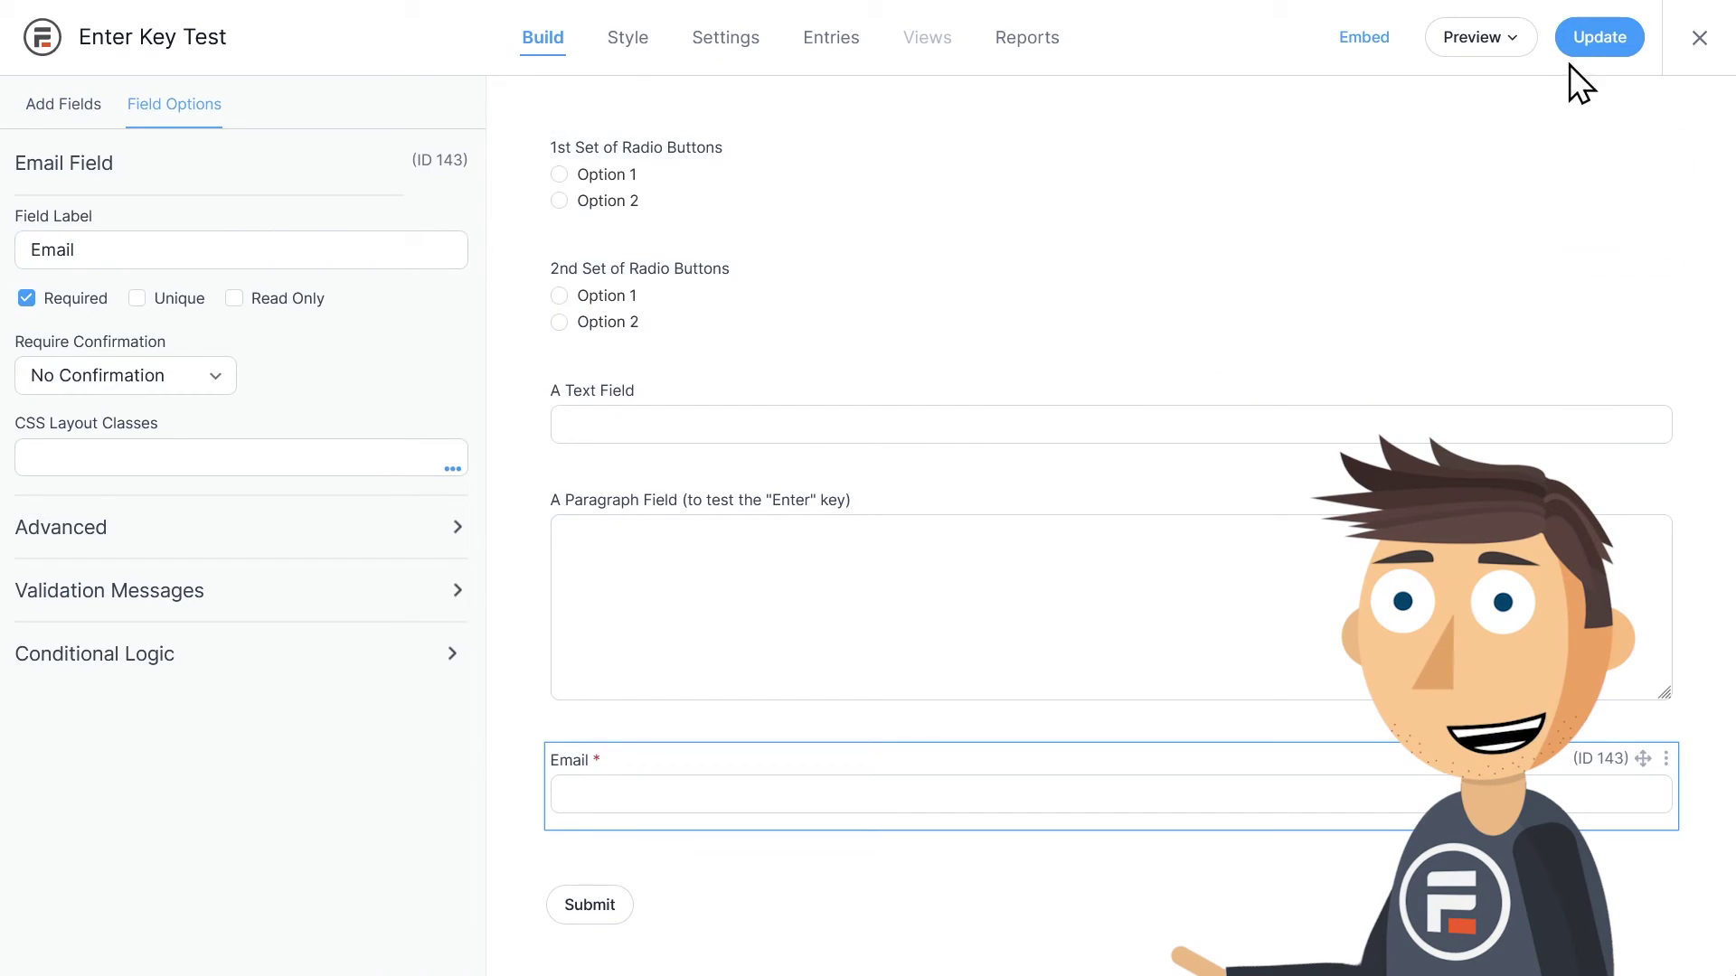
left_click(1577, 40)
left_click(1483, 43)
In the blank-page preview, pick radio options, type 'a' and 'e', leave Email blank, and submit
left_click(1461, 88)
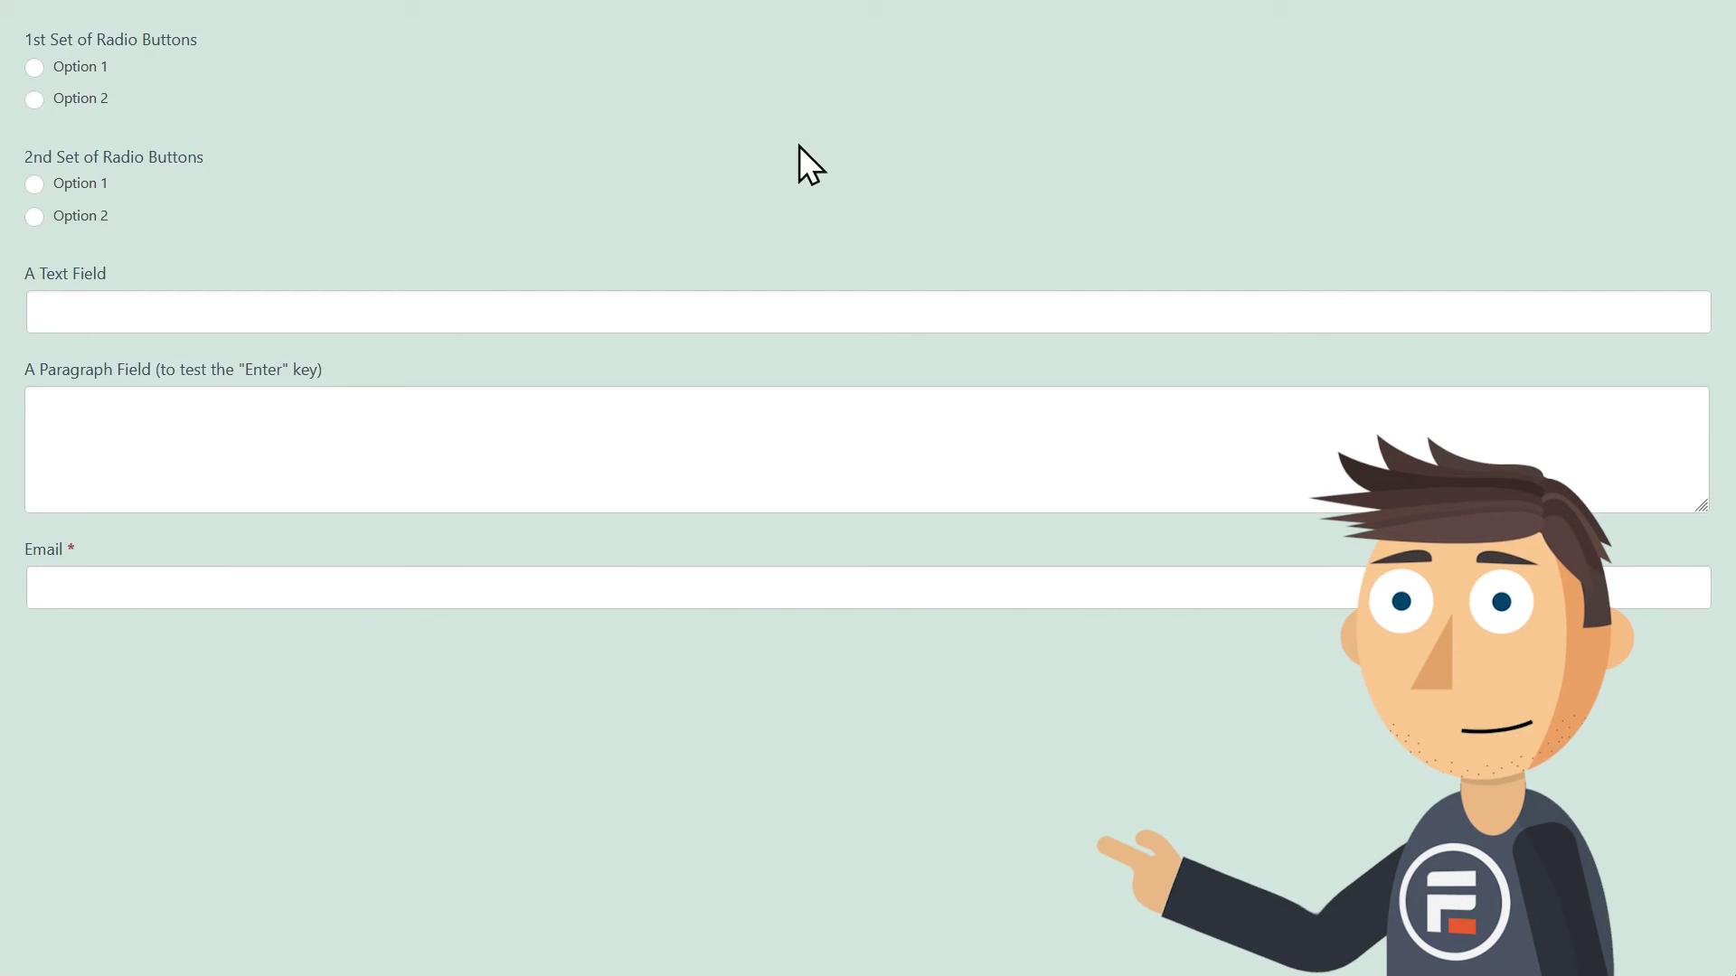
left_click(100, 100)
left_click(80, 183)
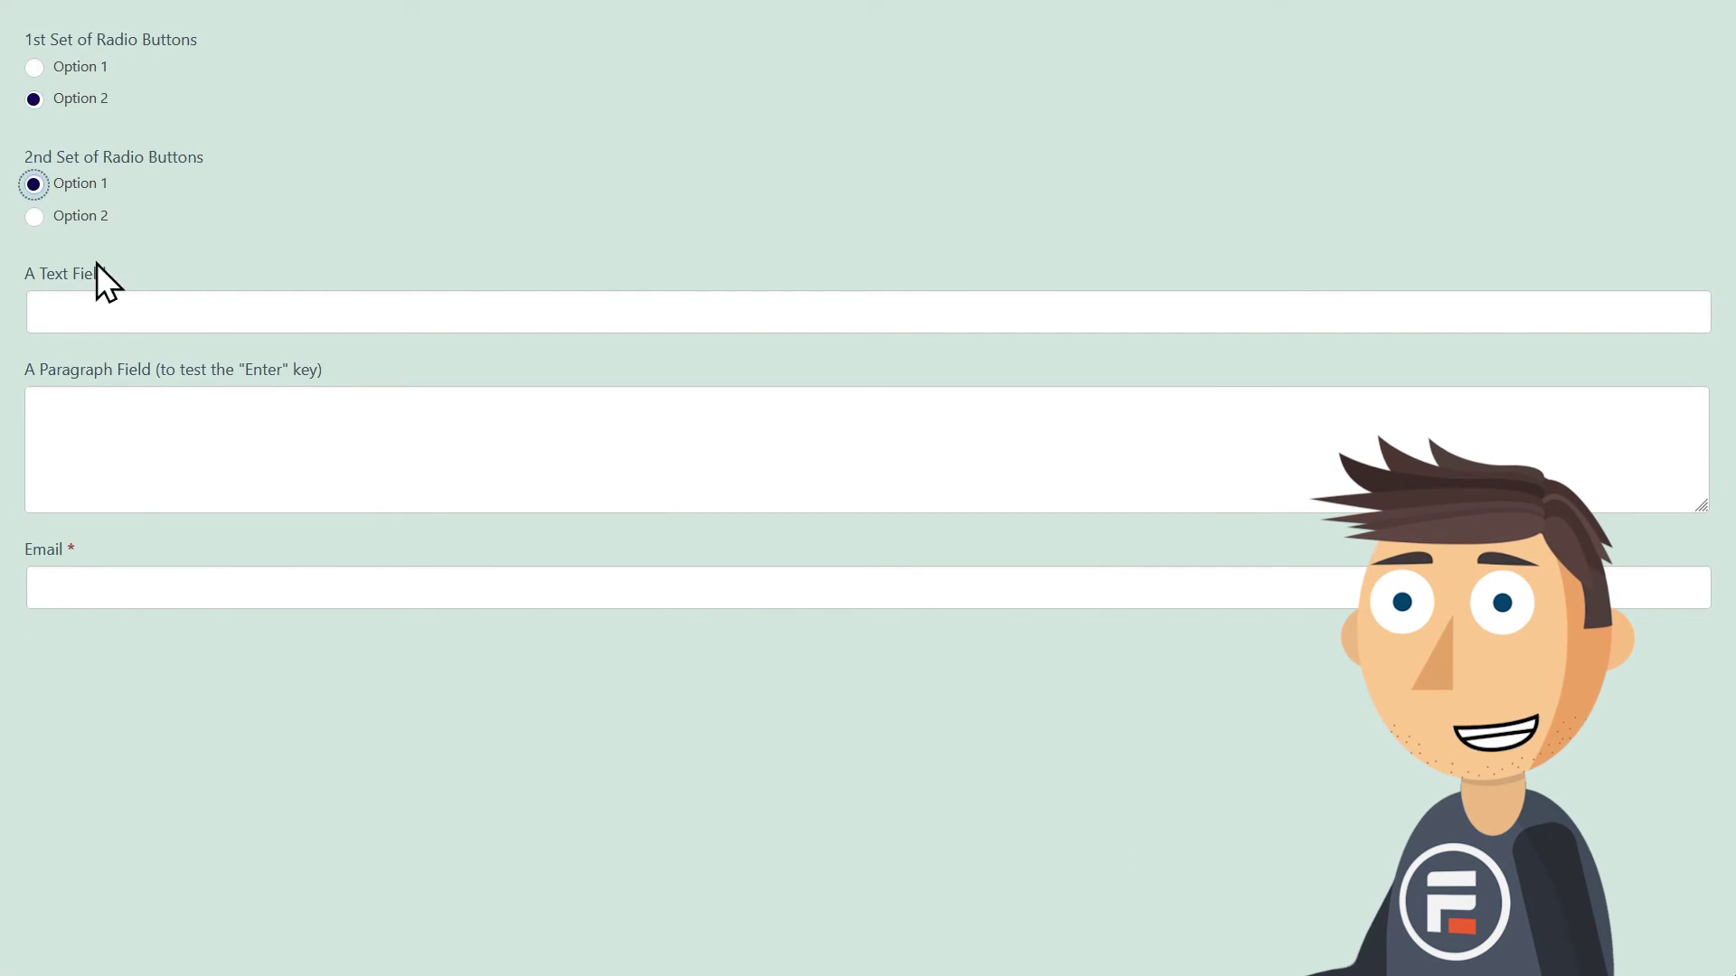
left_click(105, 307)
type("a")
left_click(276, 436)
type("e")
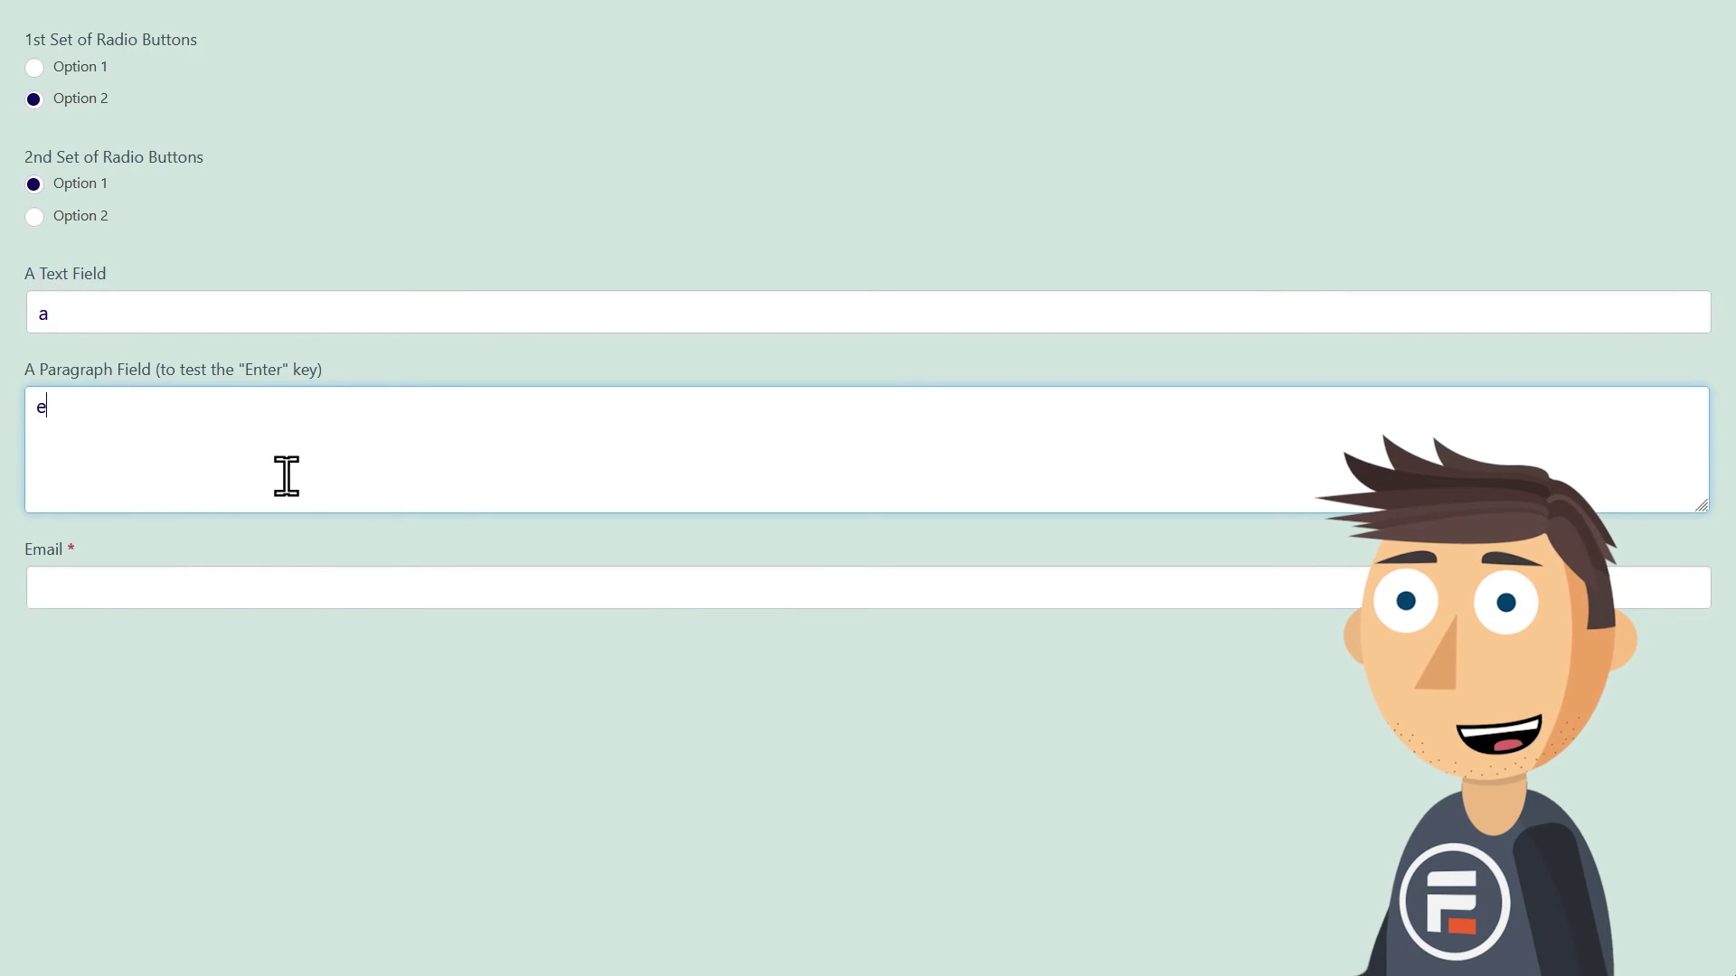
left_click(311, 586)
left_click(605, 816)
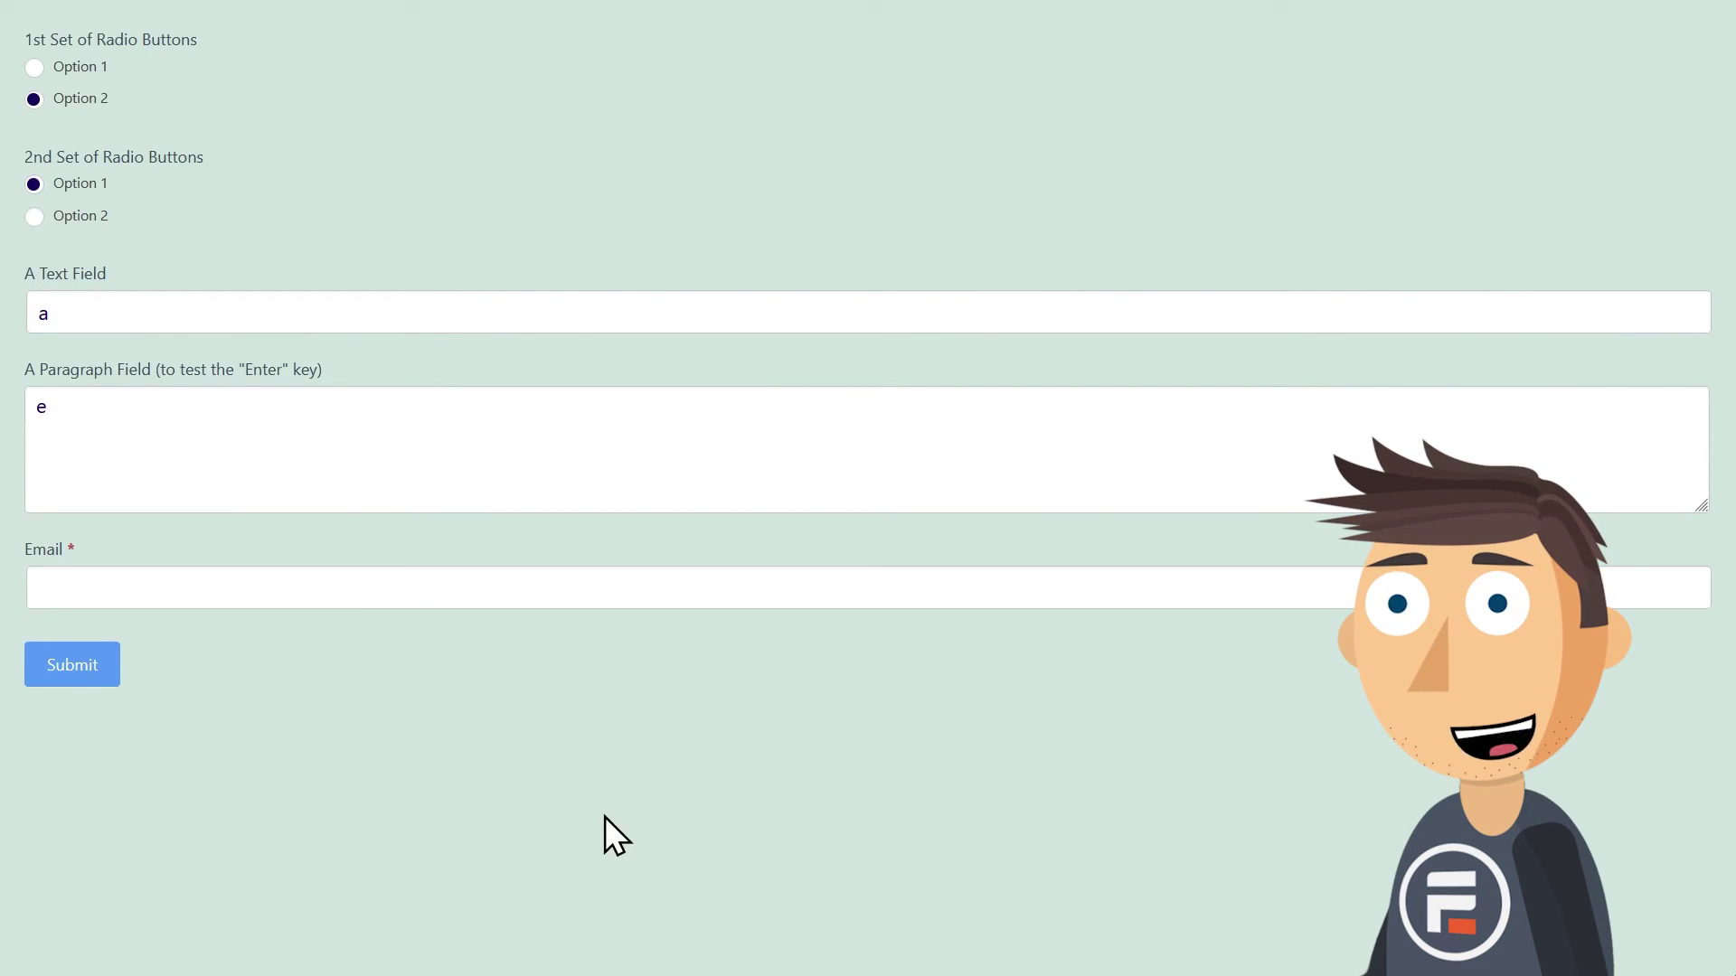
left_click(101, 679)
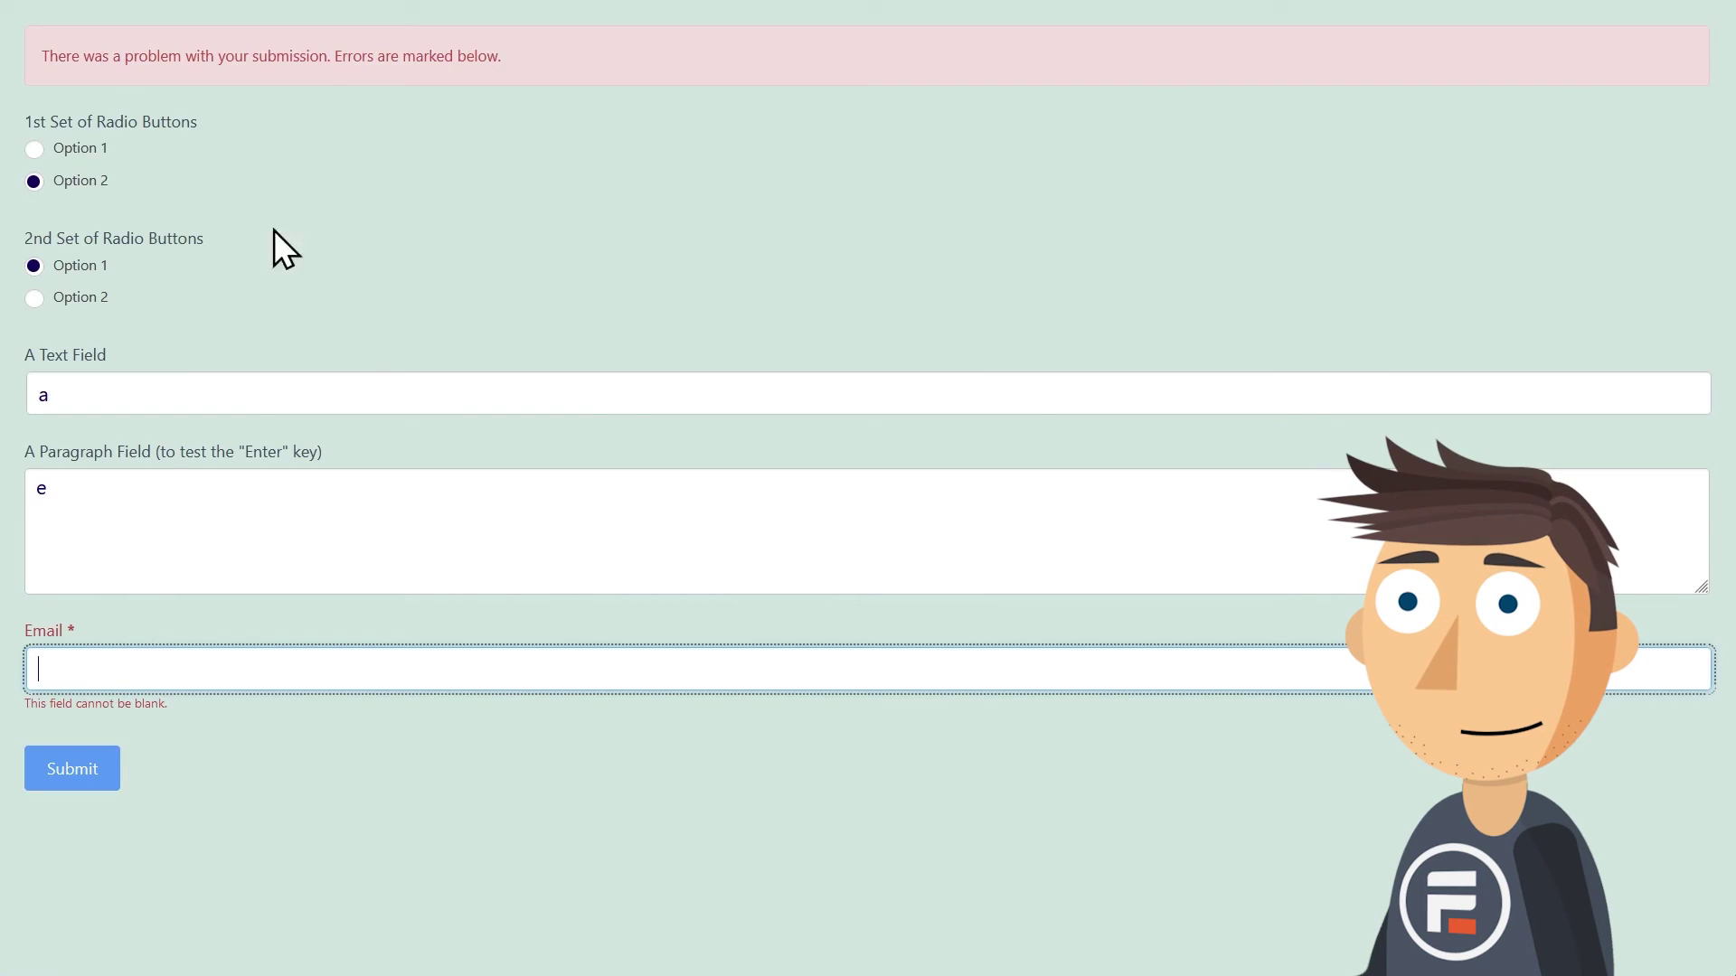